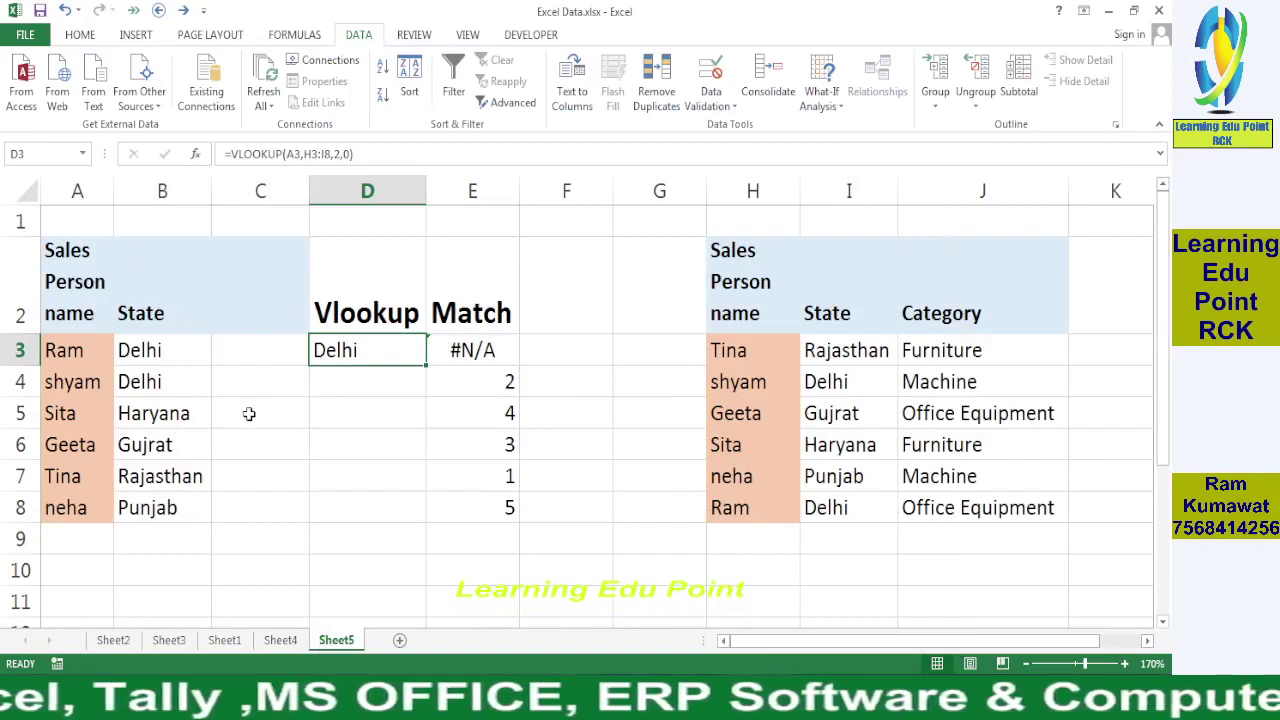
# Step: Switch B2 to Category and compare the B3 and B5 results with Ram's and Sita's table rows
pyautogui.click(174, 318)
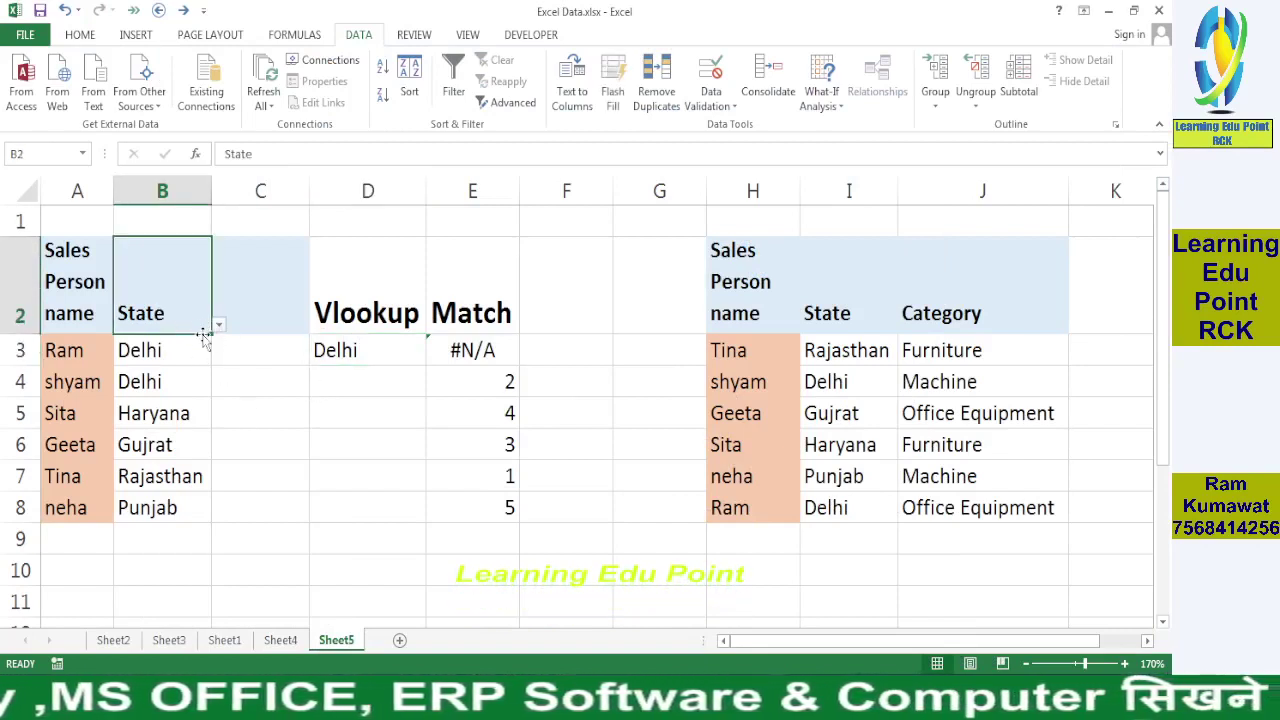
pyautogui.click(218, 324)
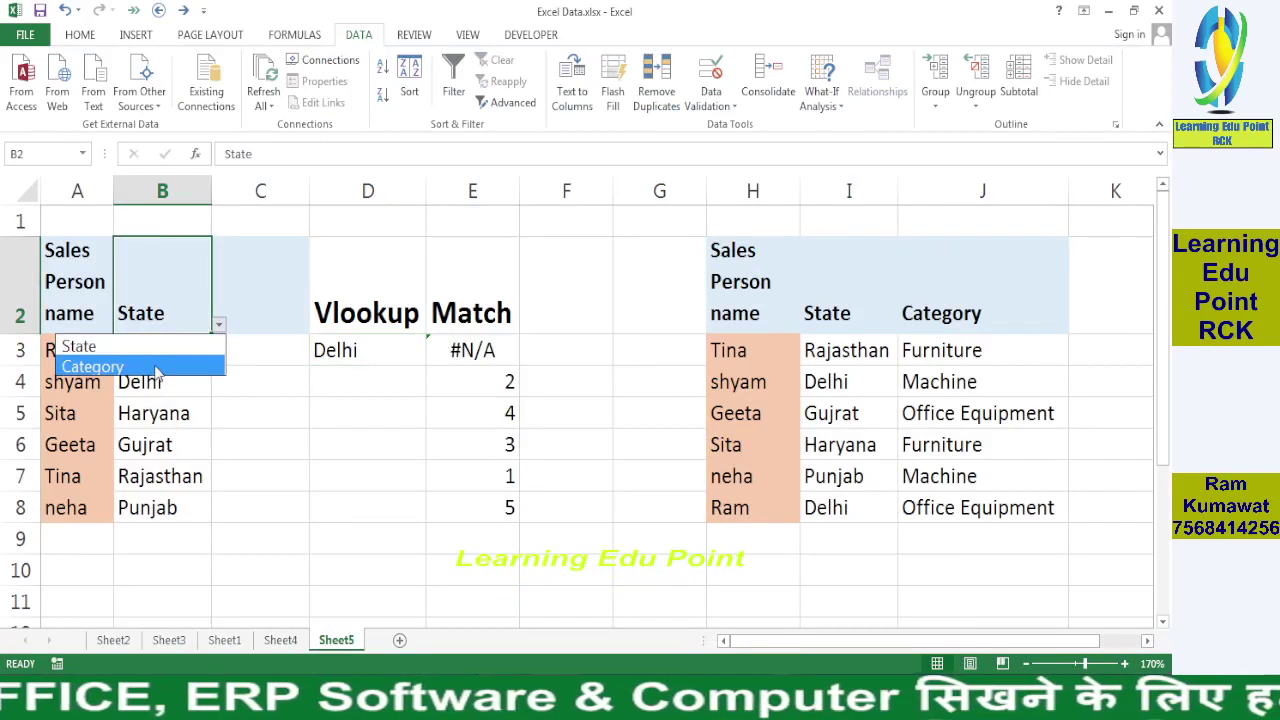
pyautogui.click(100, 367)
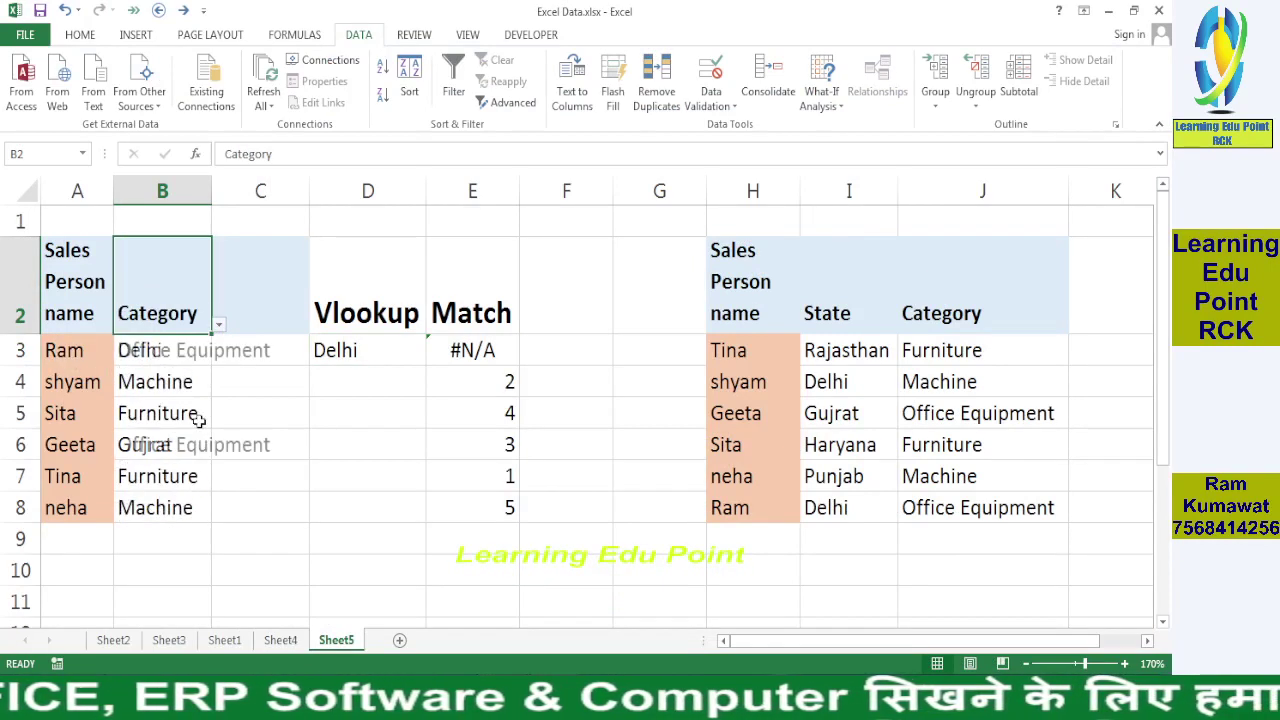
pyautogui.click(158, 347)
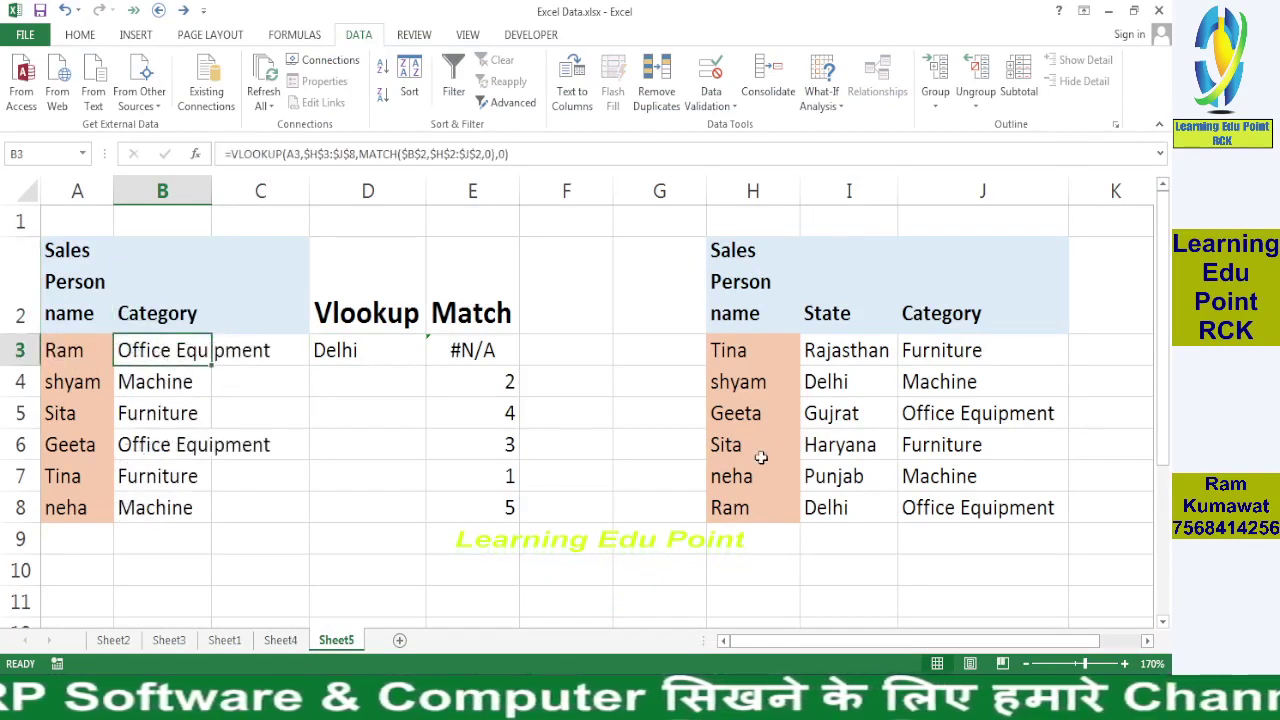
pyautogui.click(745, 507)
pyautogui.click(945, 508)
pyautogui.click(77, 418)
pyautogui.click(157, 413)
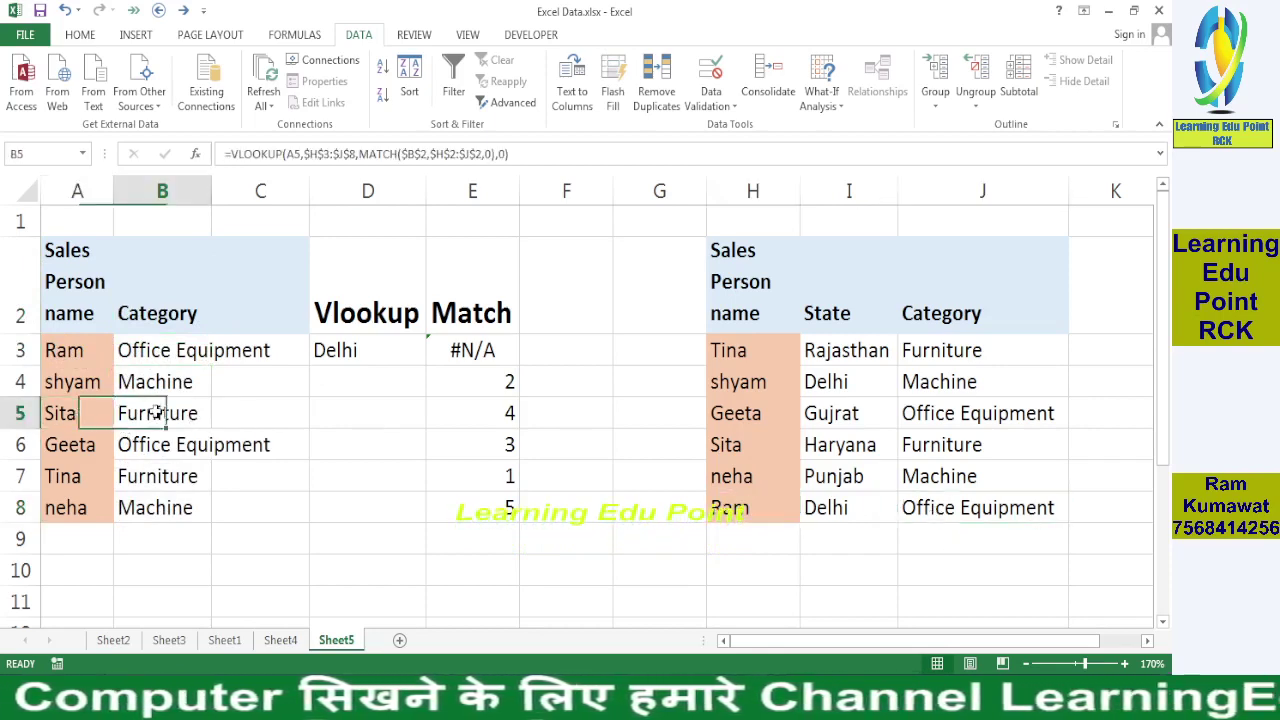
pyautogui.moveTo(735, 444); pyautogui.dragTo(945, 452)
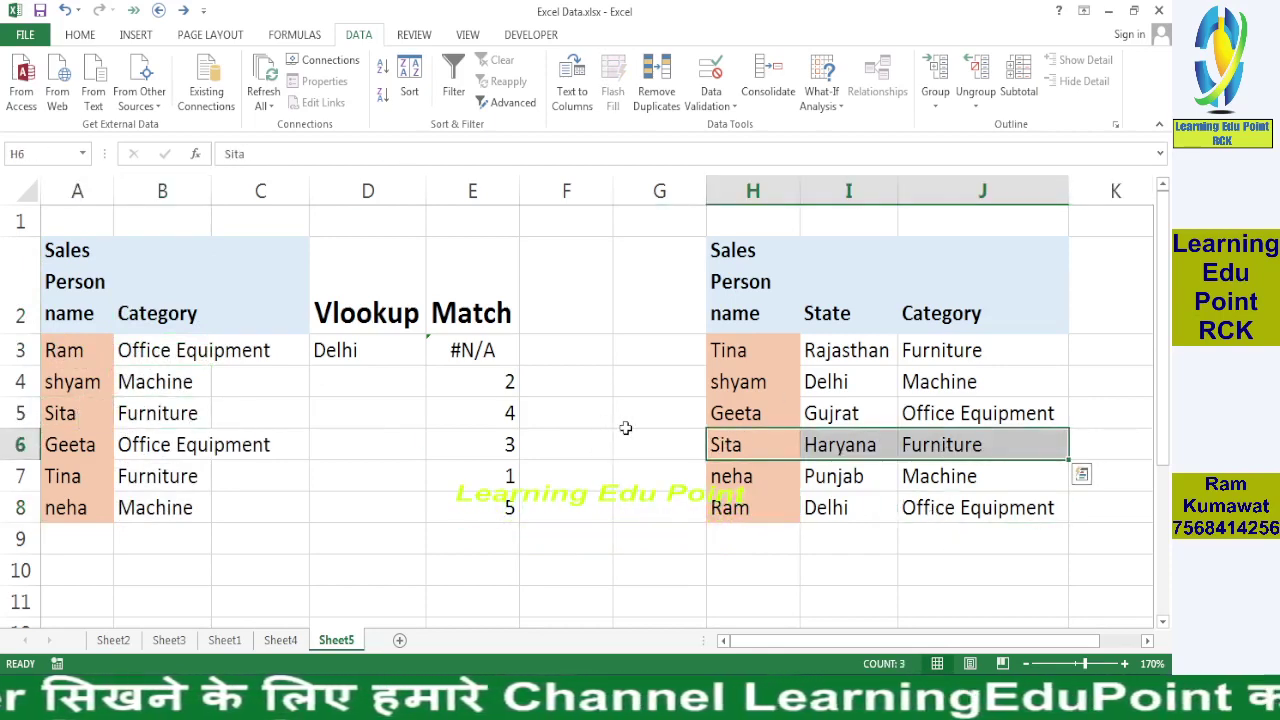
# Step: Switch B2 back to State and check Sita's and Ram's State results against the table
pyautogui.click(190, 318)
pyautogui.click(218, 324)
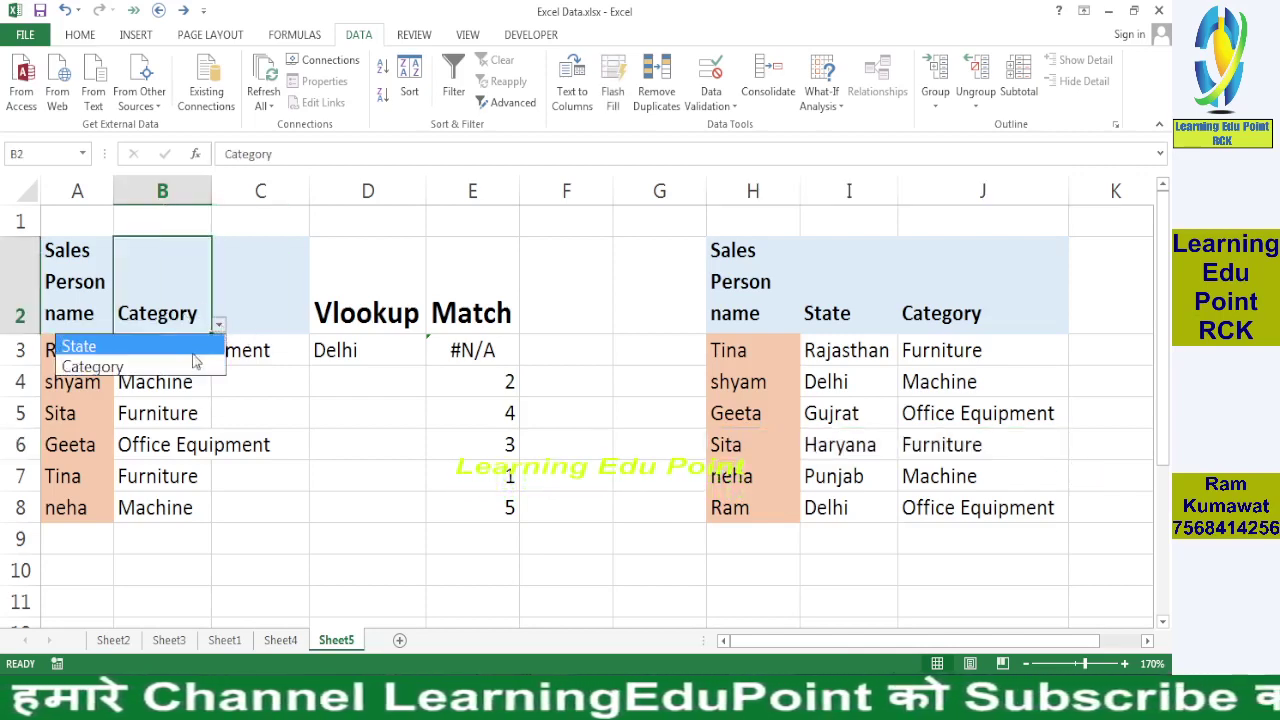
pyautogui.click(160, 347)
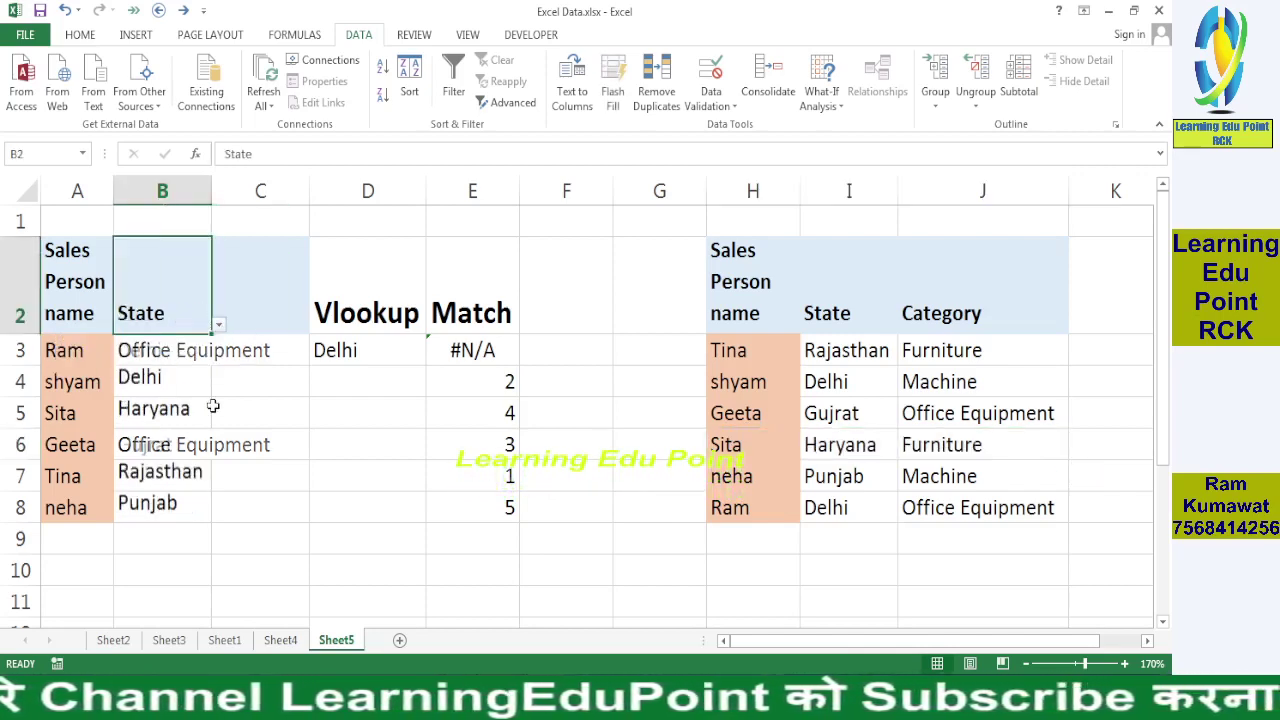
pyautogui.click(140, 412)
pyautogui.click(138, 345)
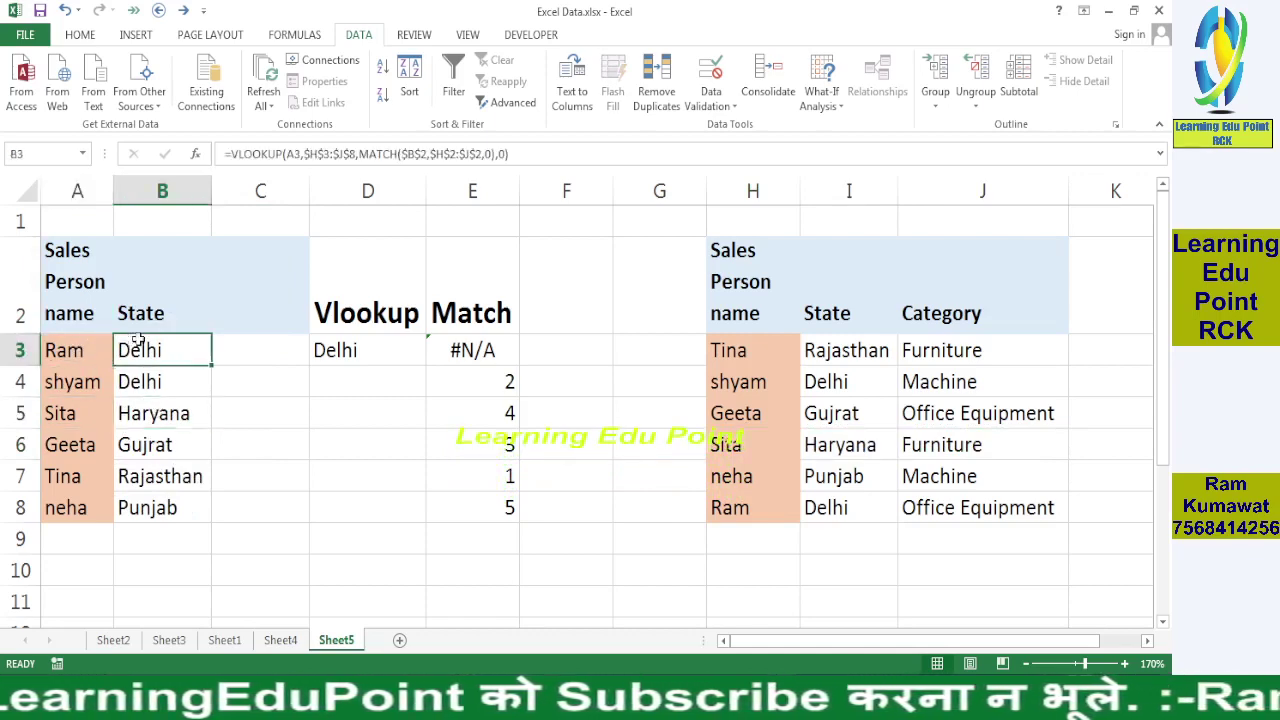
pyautogui.click(828, 507)
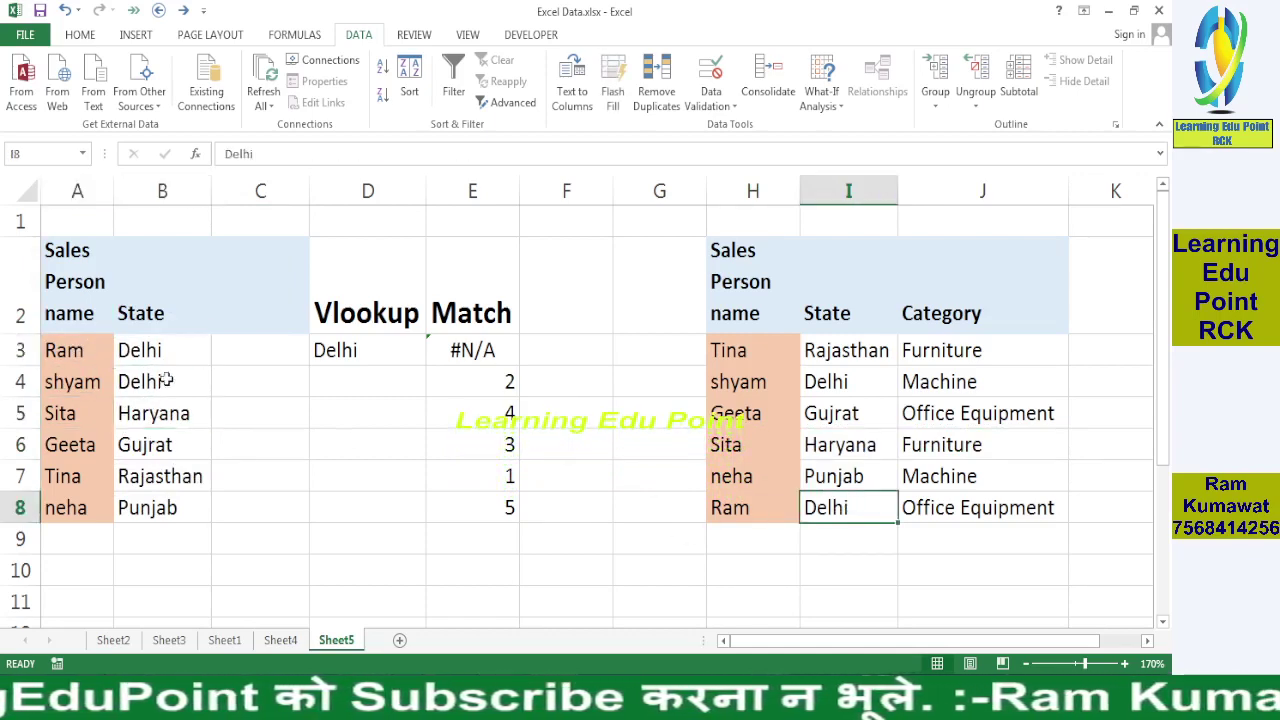
# Step: Review the existing D3 VLOOKUP and E3:E4 MATCH formulas against the lookup table entries
pyautogui.moveTo(366, 300); pyautogui.dragTo(472, 300)
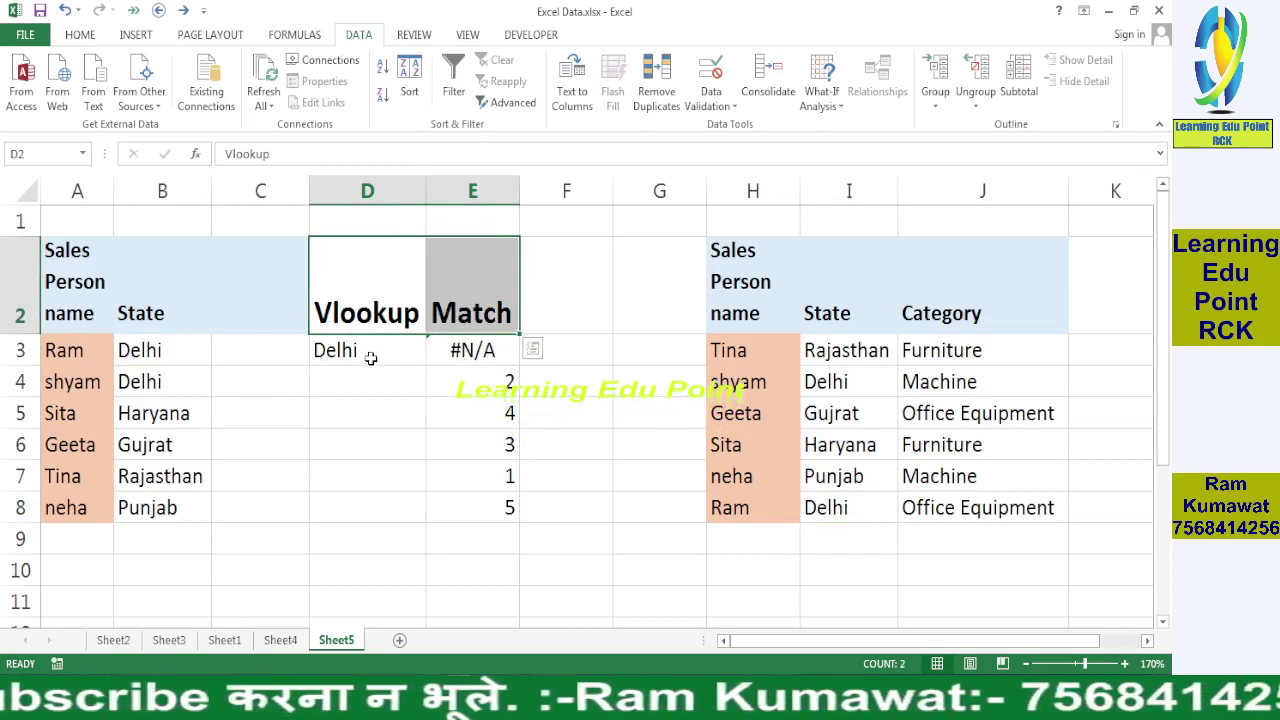
pyautogui.click(370, 357)
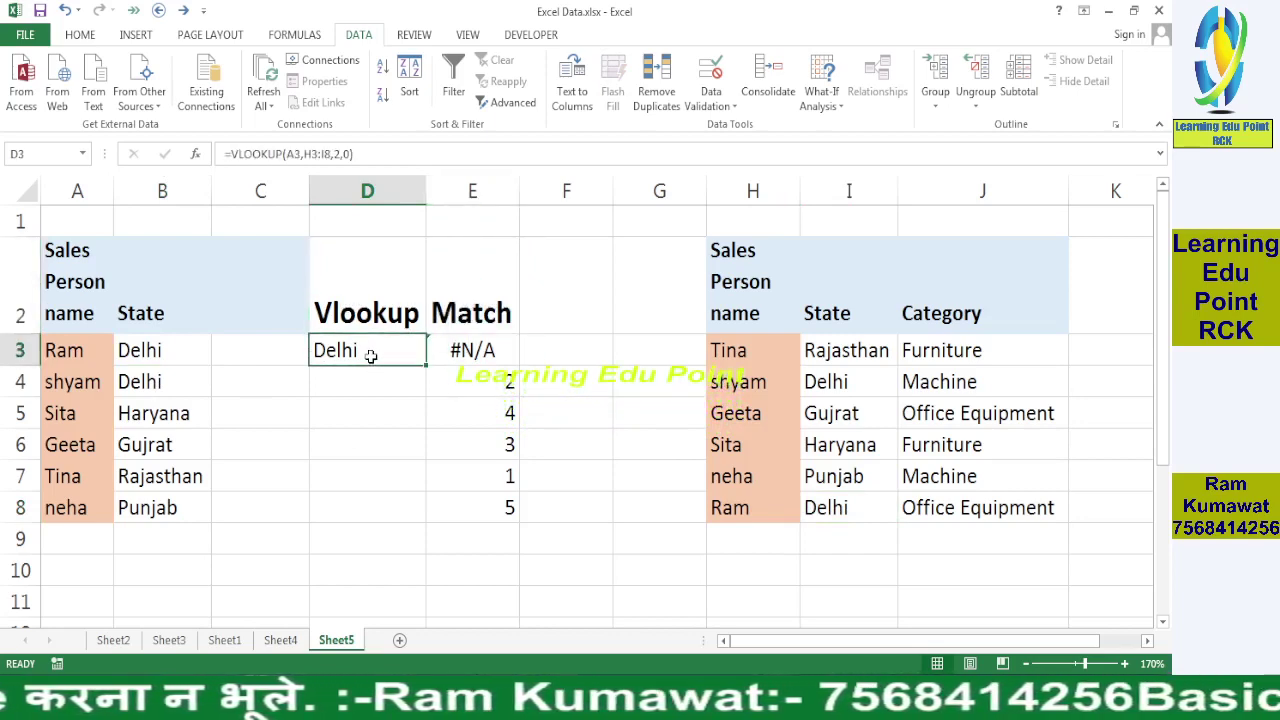
pyautogui.click(460, 294)
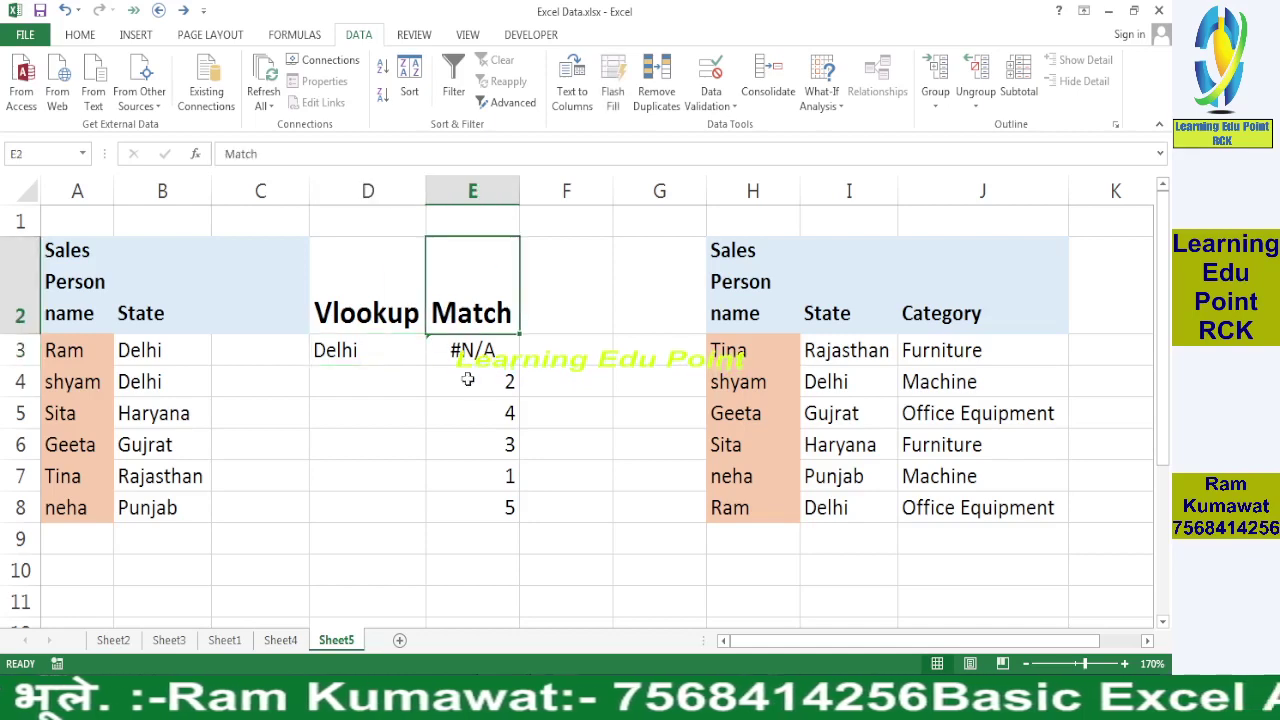
pyautogui.click(473, 352)
pyautogui.click(482, 386)
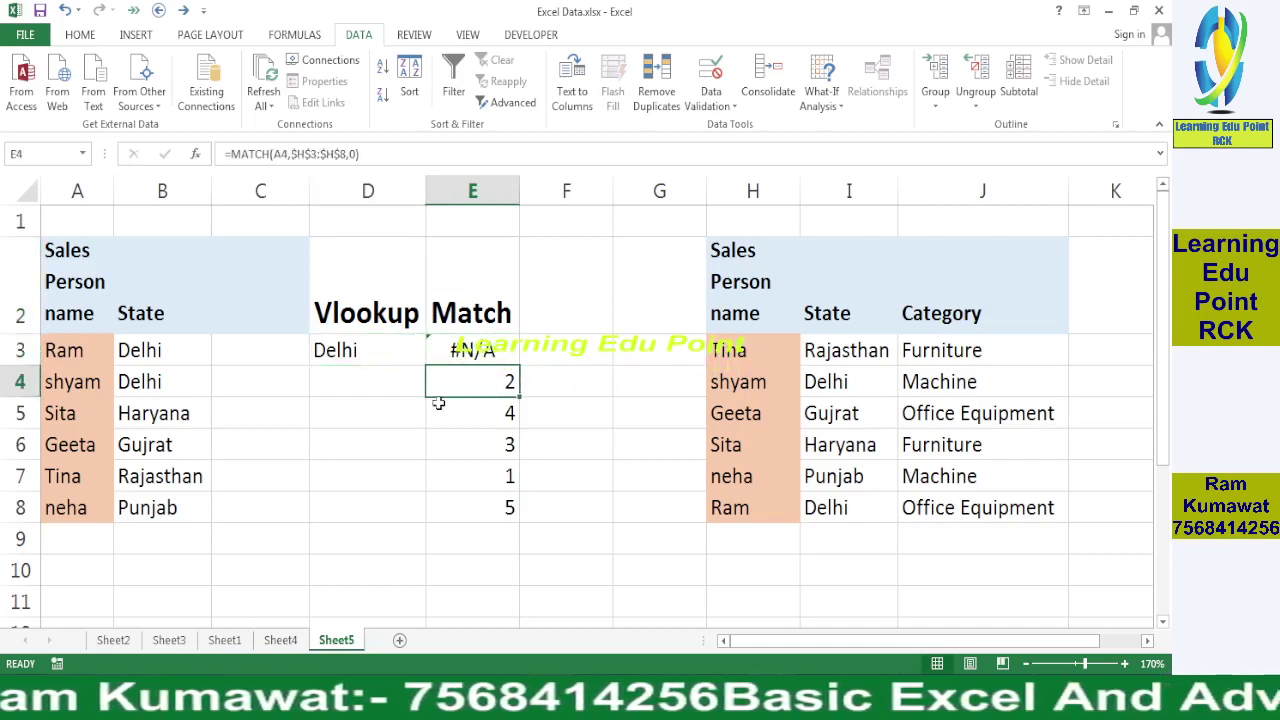
pyautogui.click(765, 358)
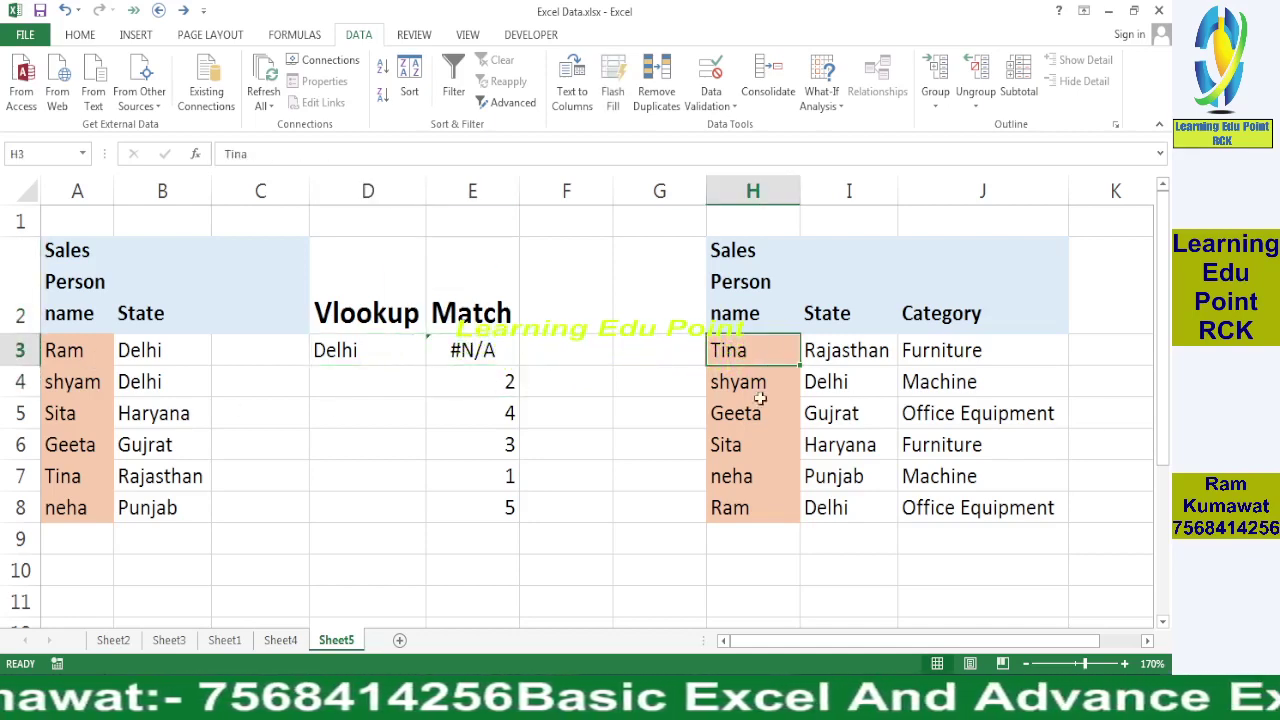
pyautogui.click(826, 383)
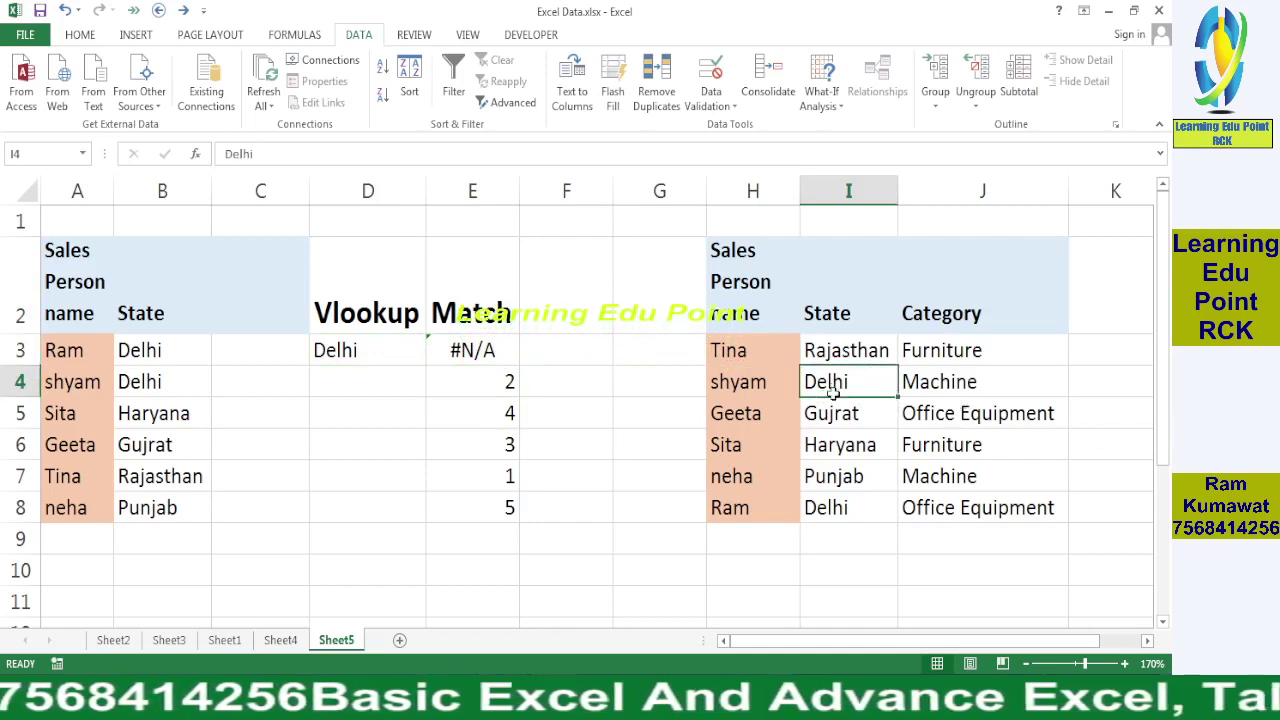
pyautogui.press('Right')
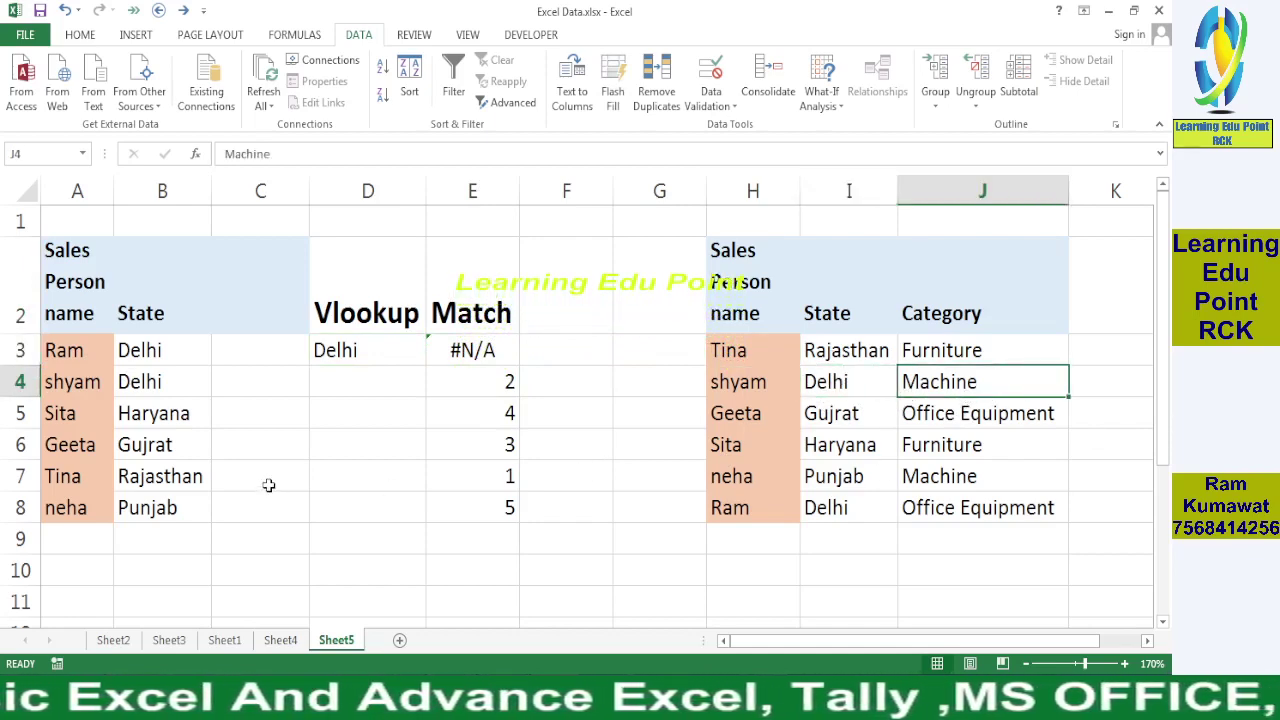
pyautogui.click(362, 348)
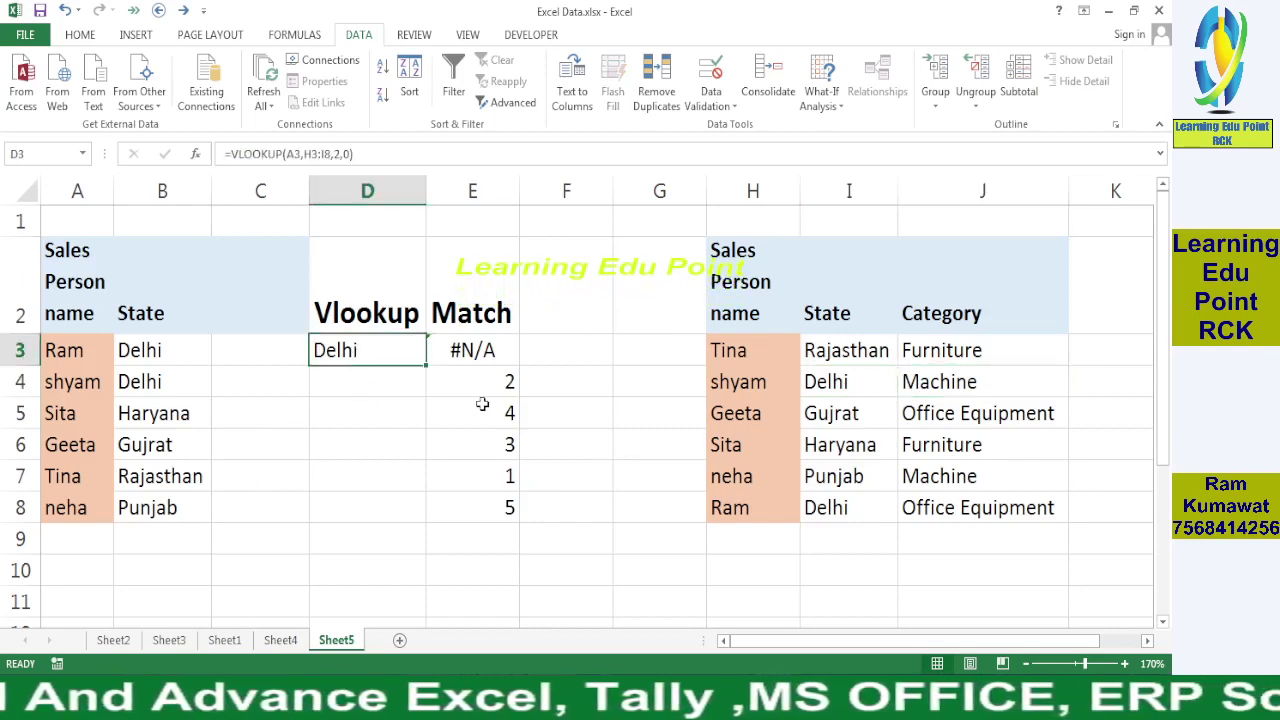
pyautogui.click(486, 348)
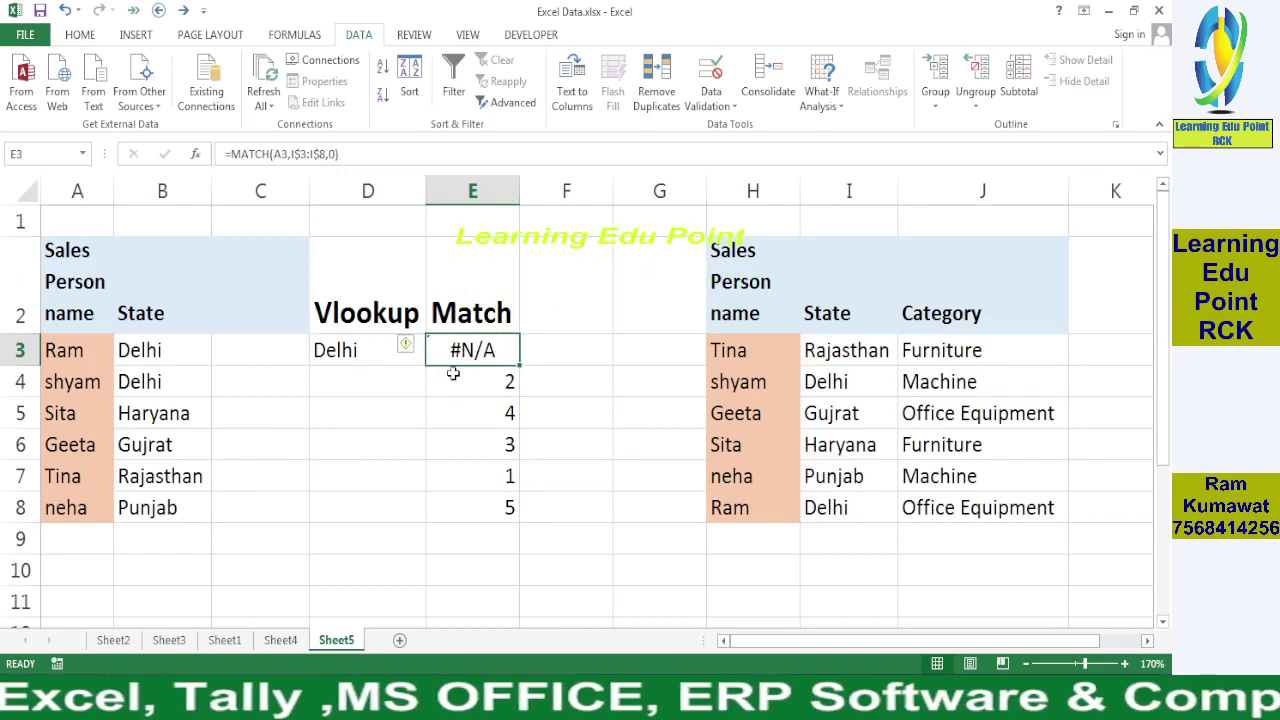
# Step: Retype D3 as =VLOOKUP(A3,H3:I8,2,0), still returning Delhi for Ram
pyautogui.click(338, 352)
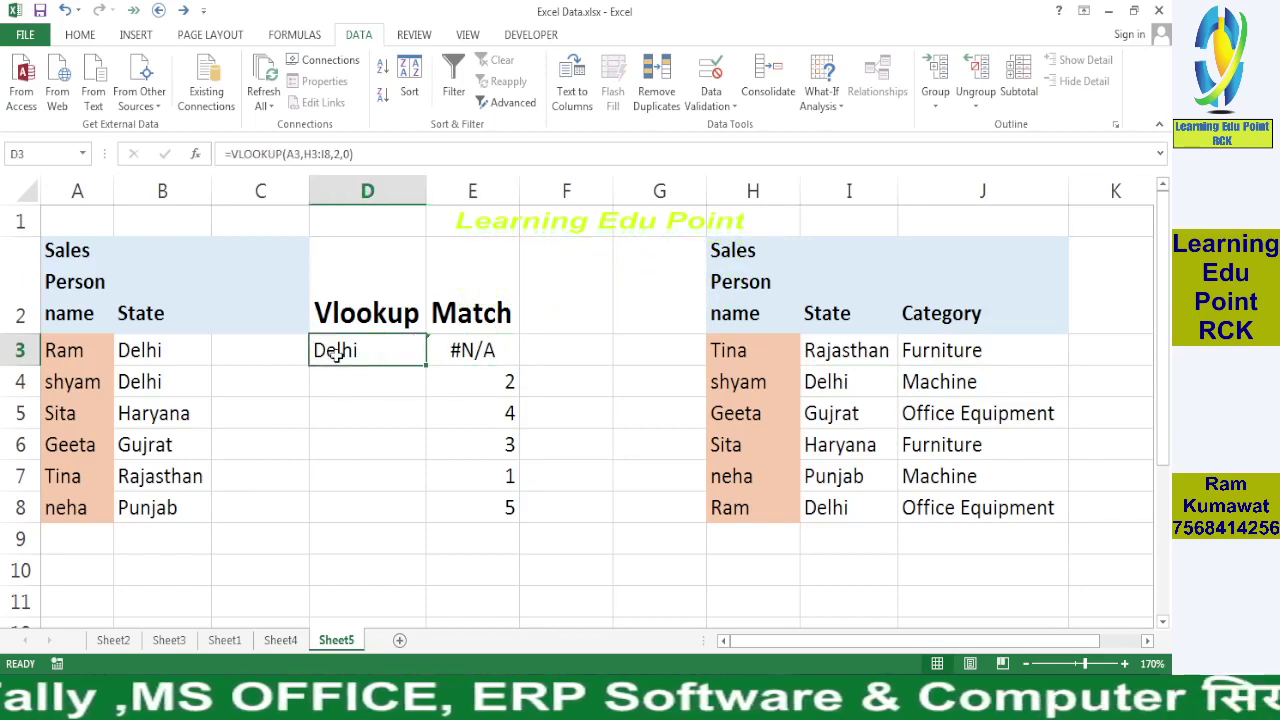
pyautogui.write('=vlo')
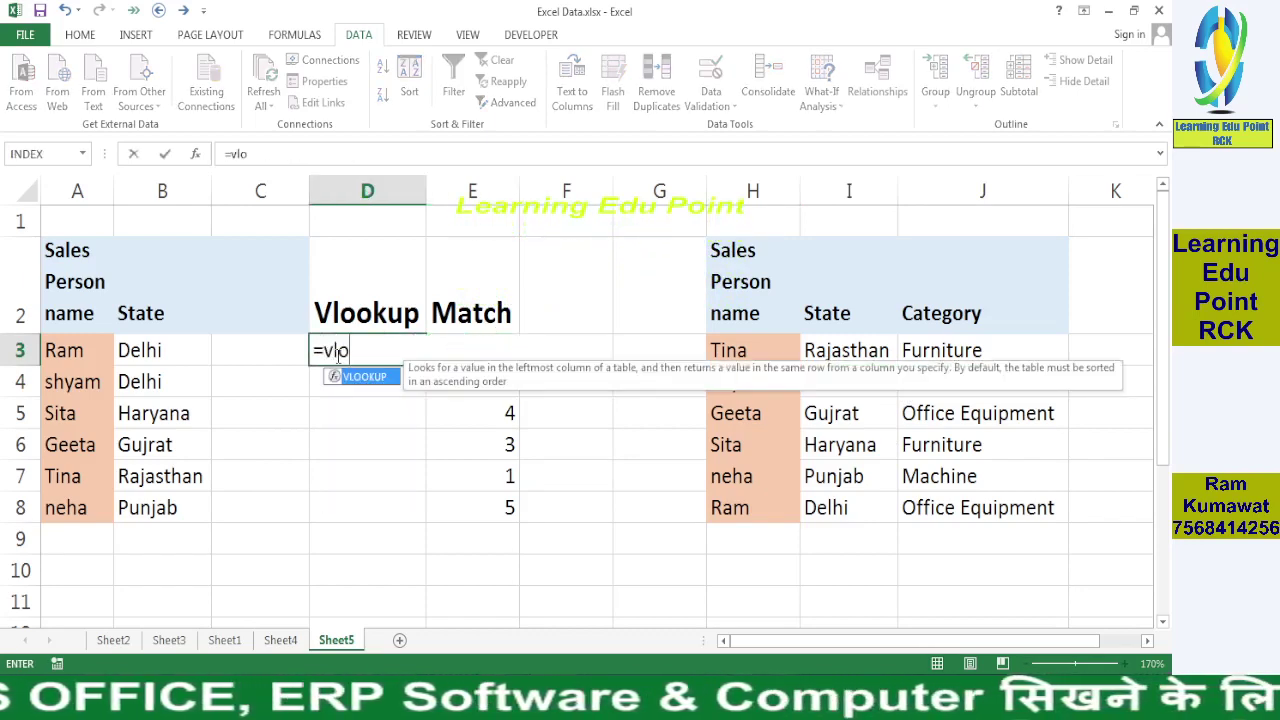
pyautogui.press('Tab')
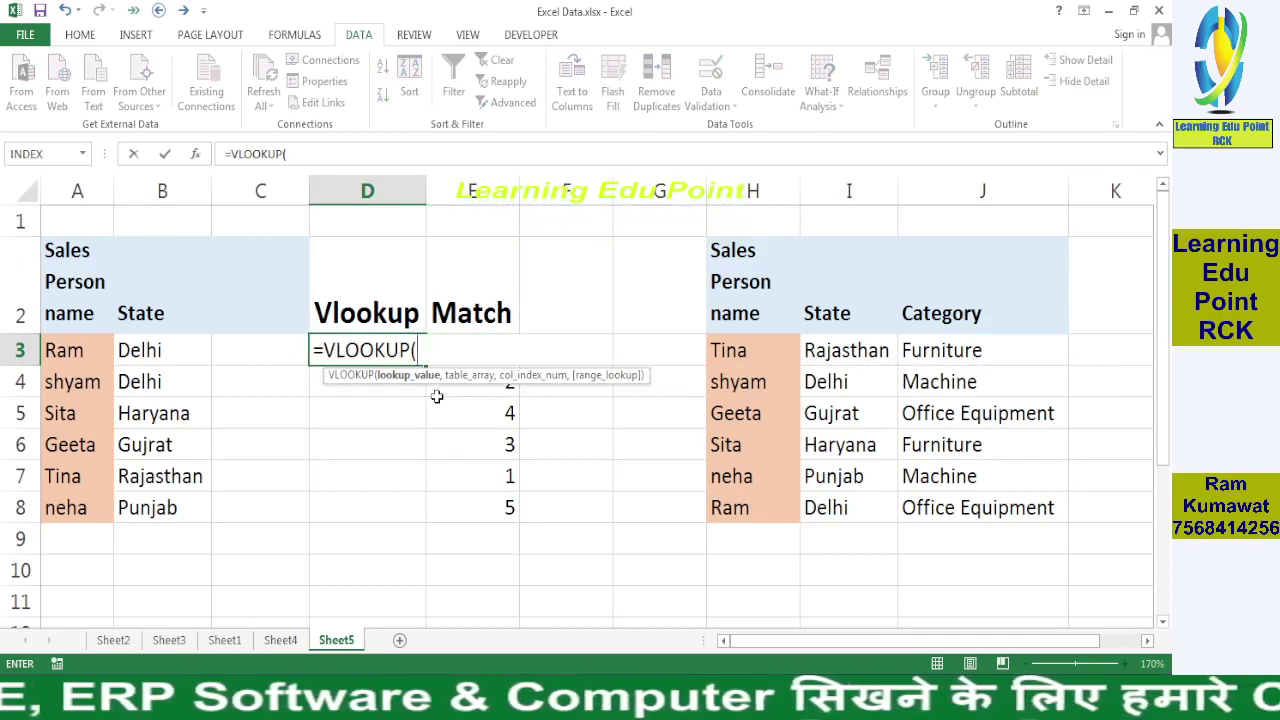
pyautogui.click(65, 349)
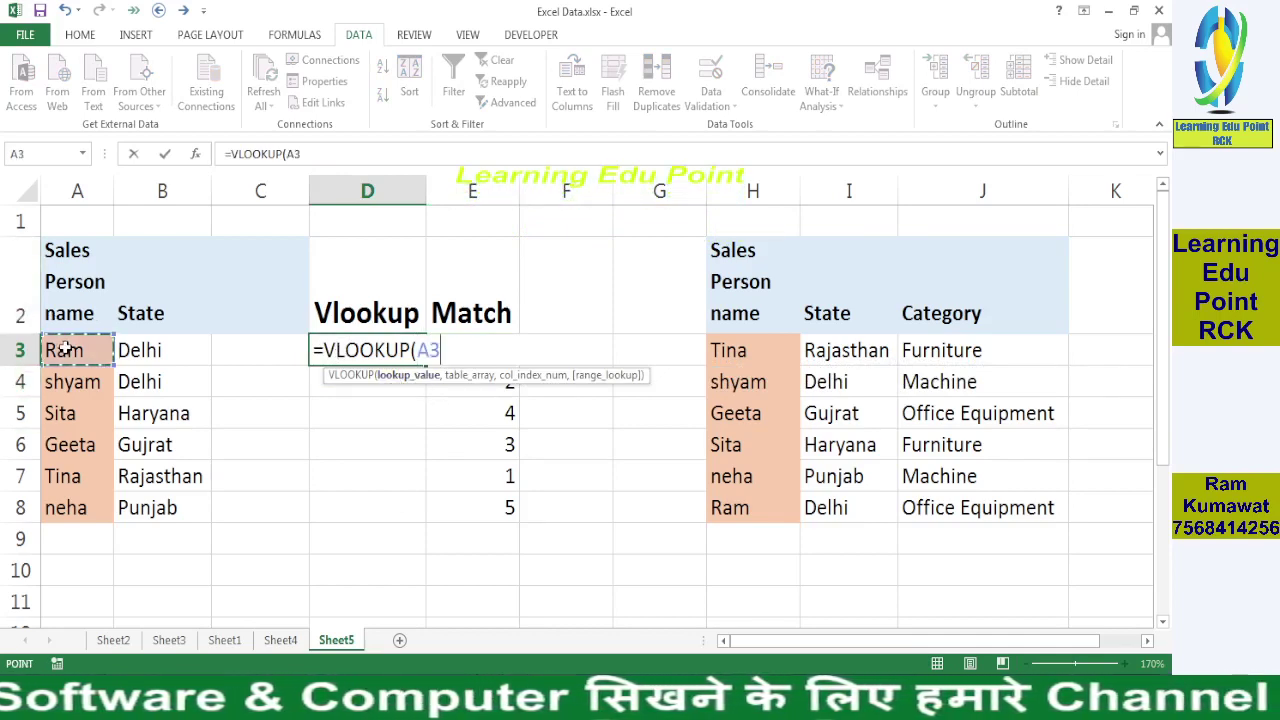
pyautogui.write(',')
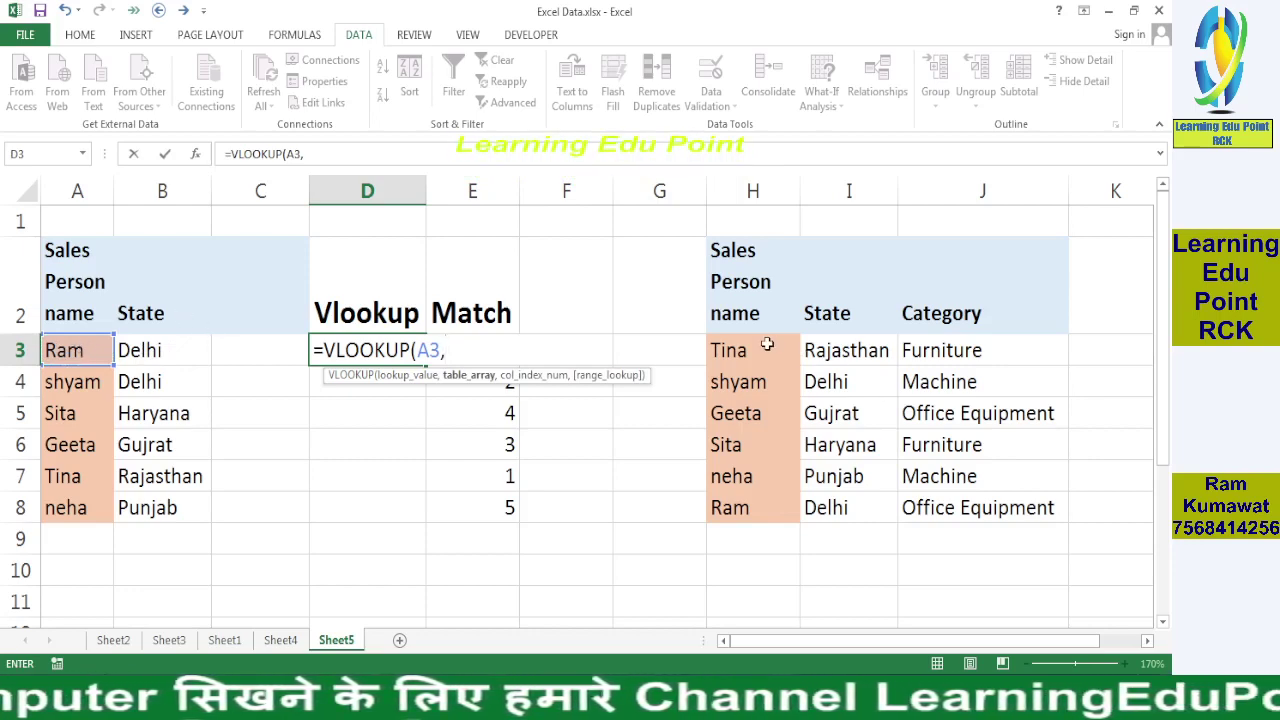
pyautogui.moveTo(766, 340)
pyautogui.mouseDown()
pyautogui.moveTo(820, 368)
pyautogui.moveTo(812, 508)
pyautogui.mouseUp()
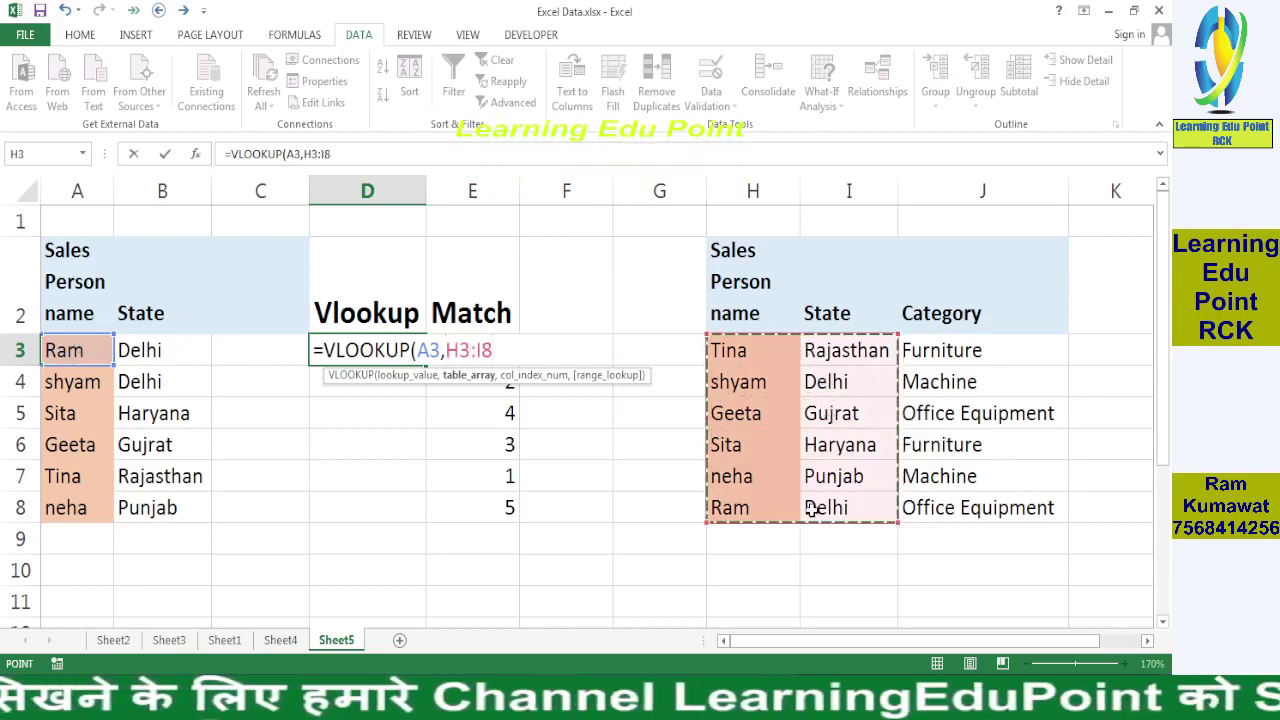
pyautogui.write(',')
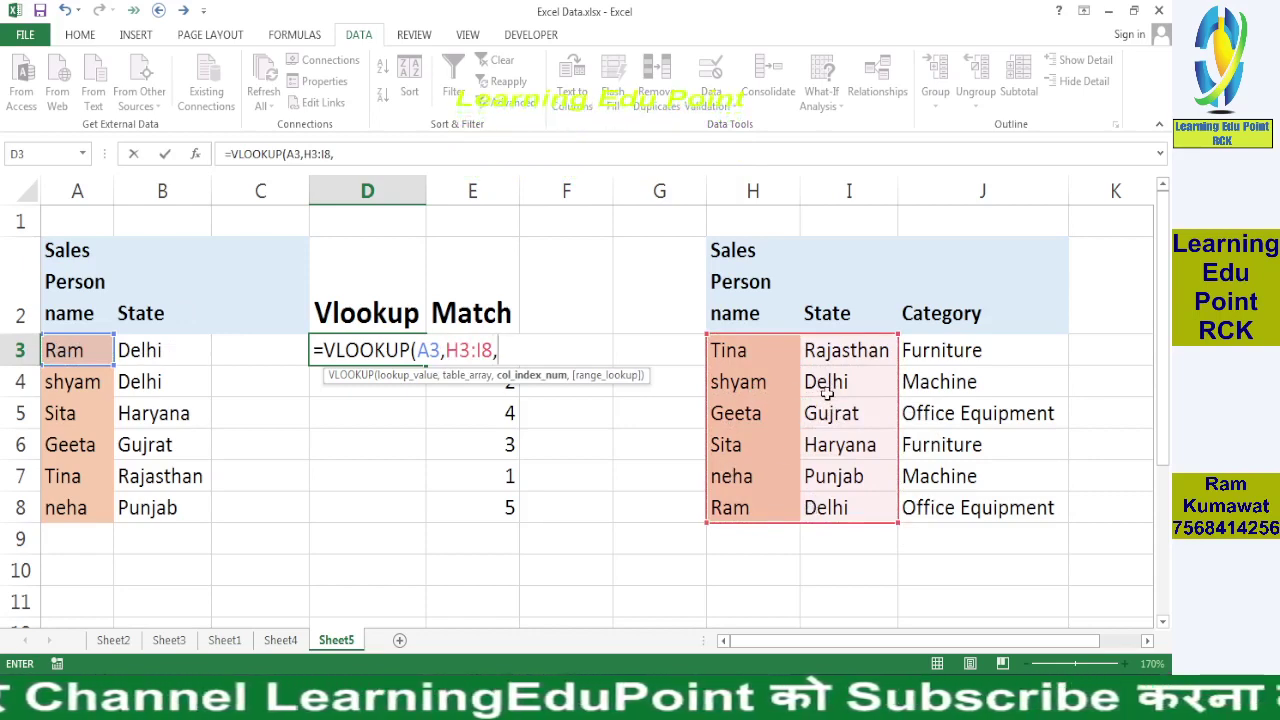
pyautogui.write('2,0')
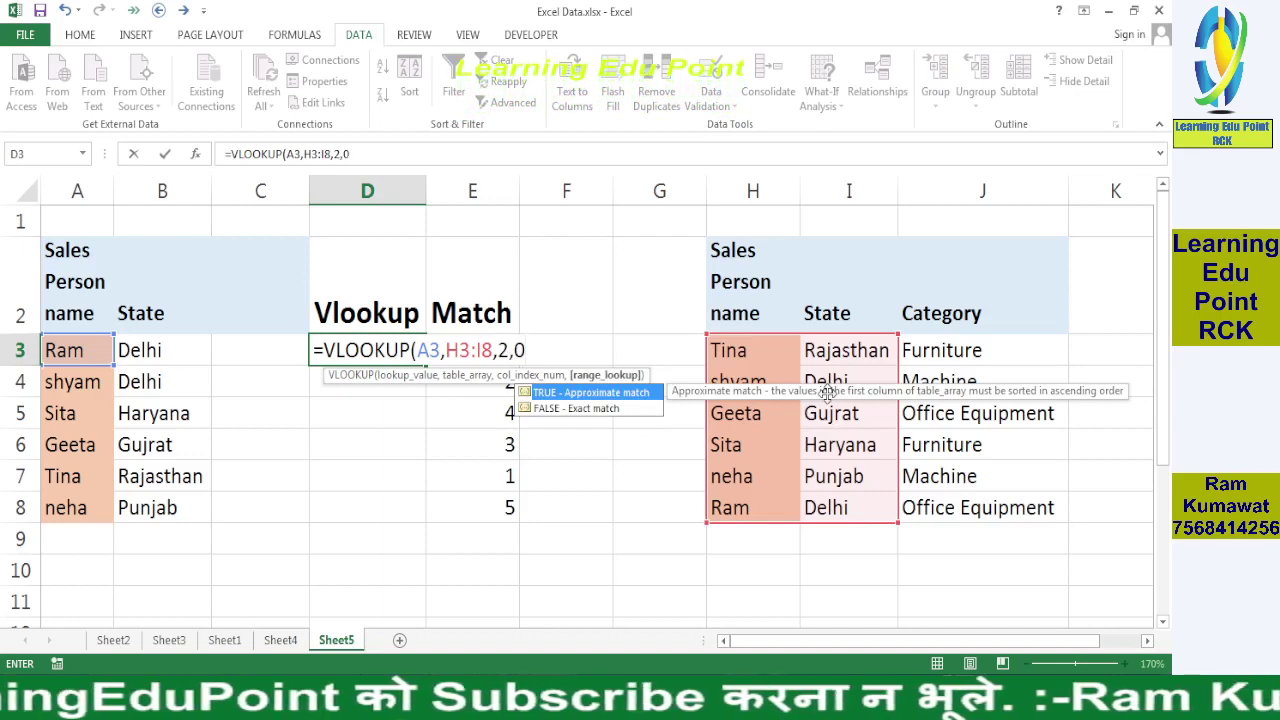
pyautogui.press('Return')
pyautogui.press('Up')
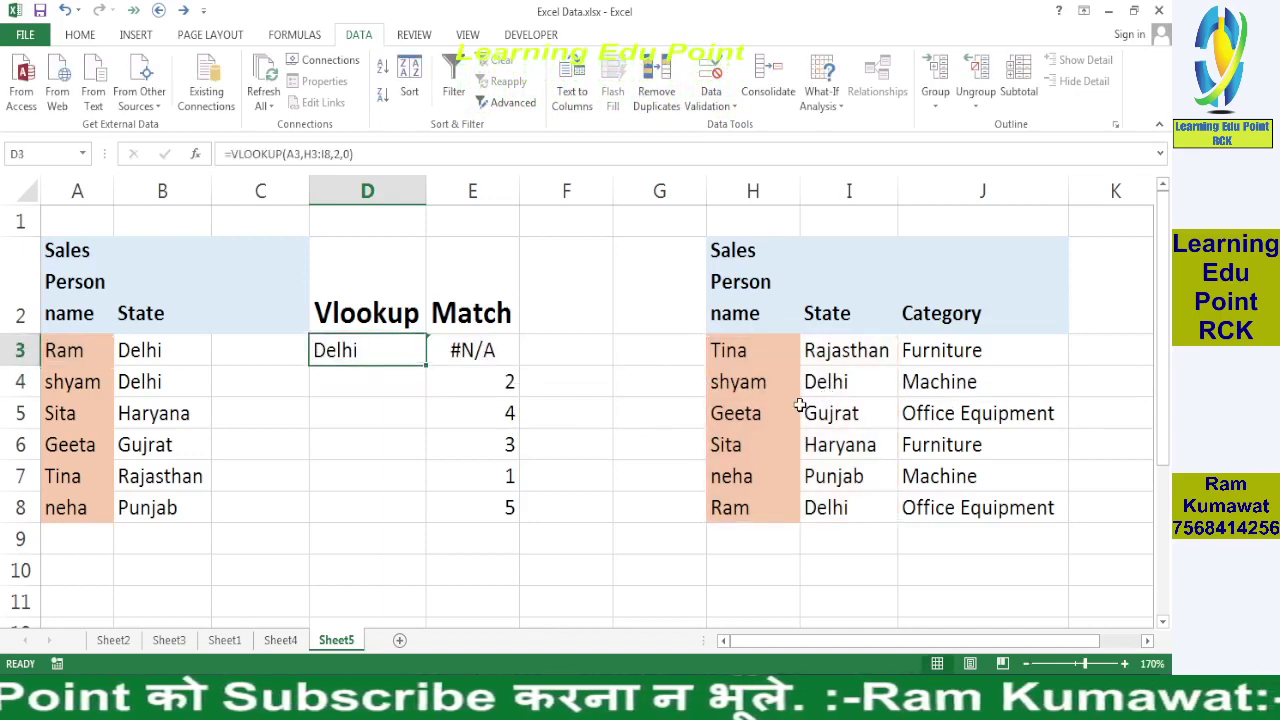
pyautogui.press('Right')
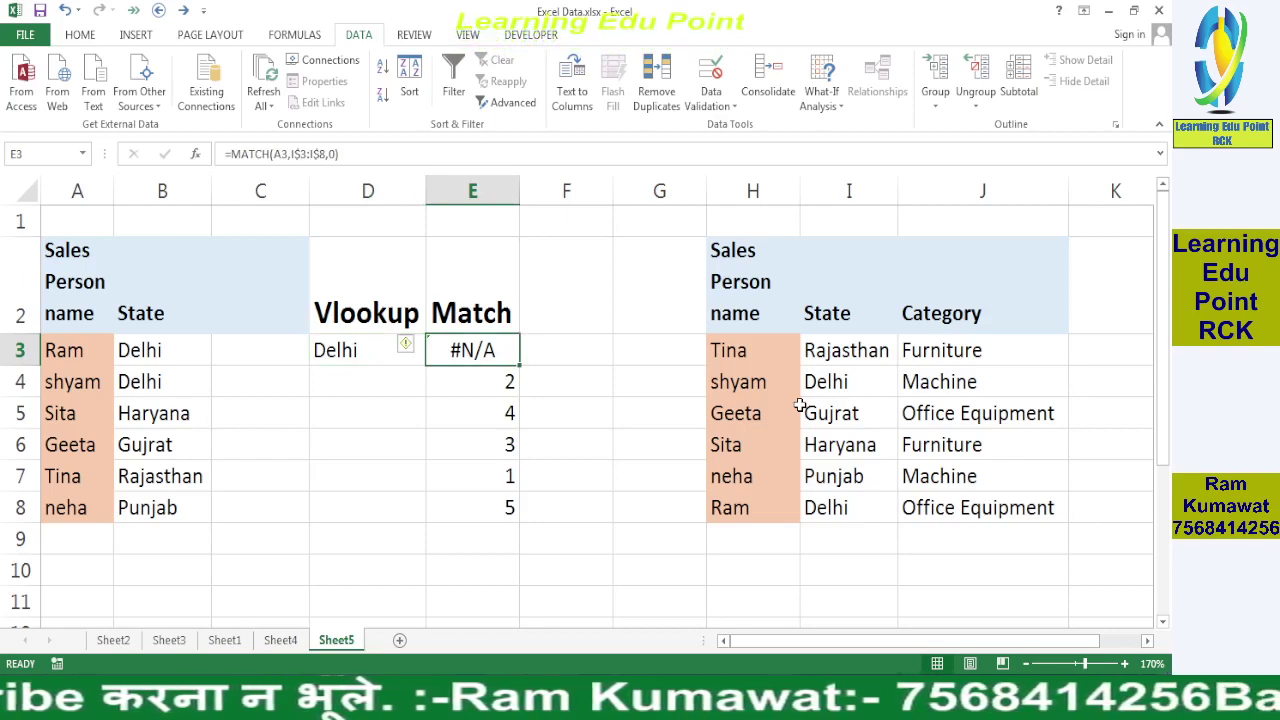
# Step: Enter =MATCH(A3,H3:H8,0) in E3, giving 6 as Ram's position in the name list
pyautogui.write('=')
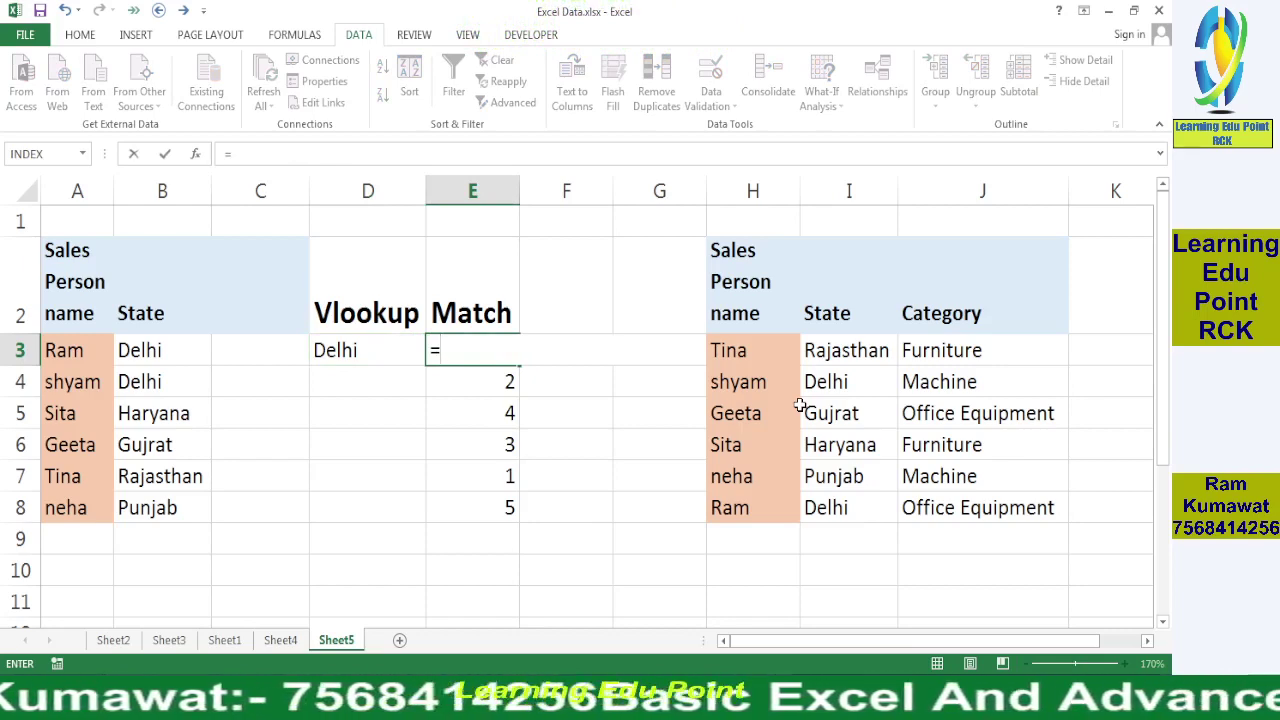
pyautogui.write('match')
pyautogui.press('Tab')
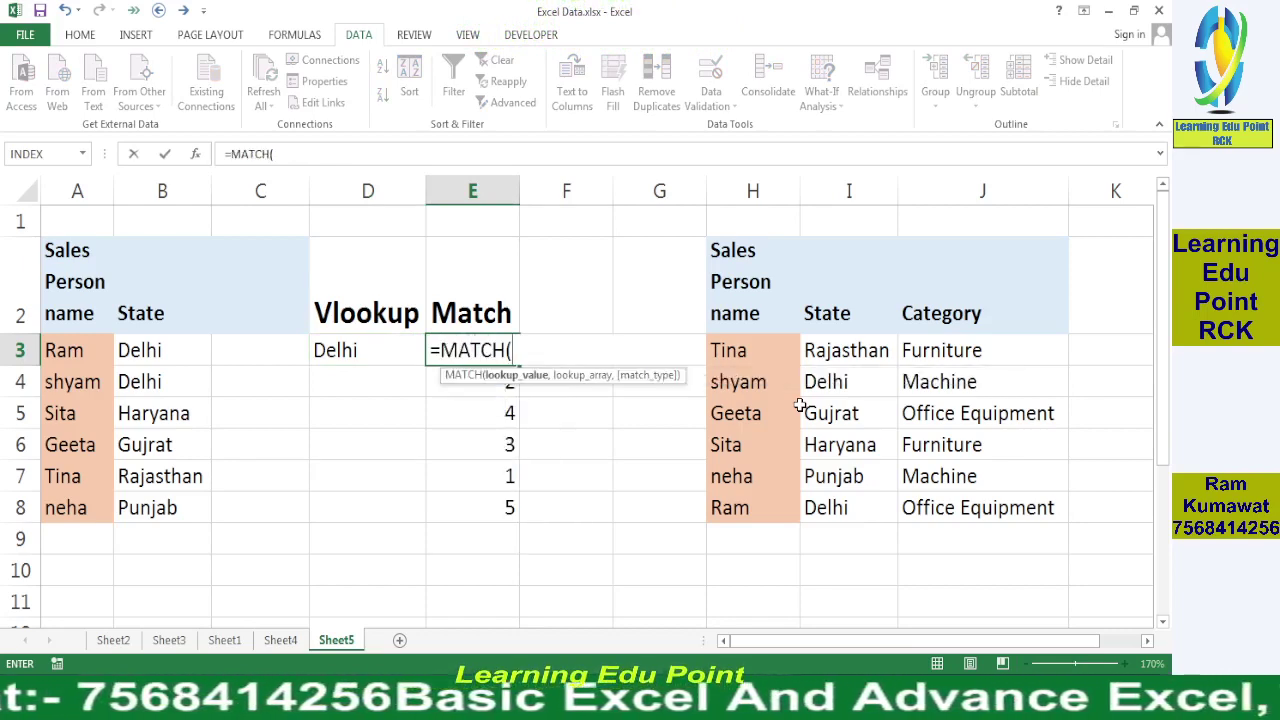
pyautogui.press('Left')
pyautogui.press('Left')
pyautogui.press('Left')
pyautogui.press('Left')
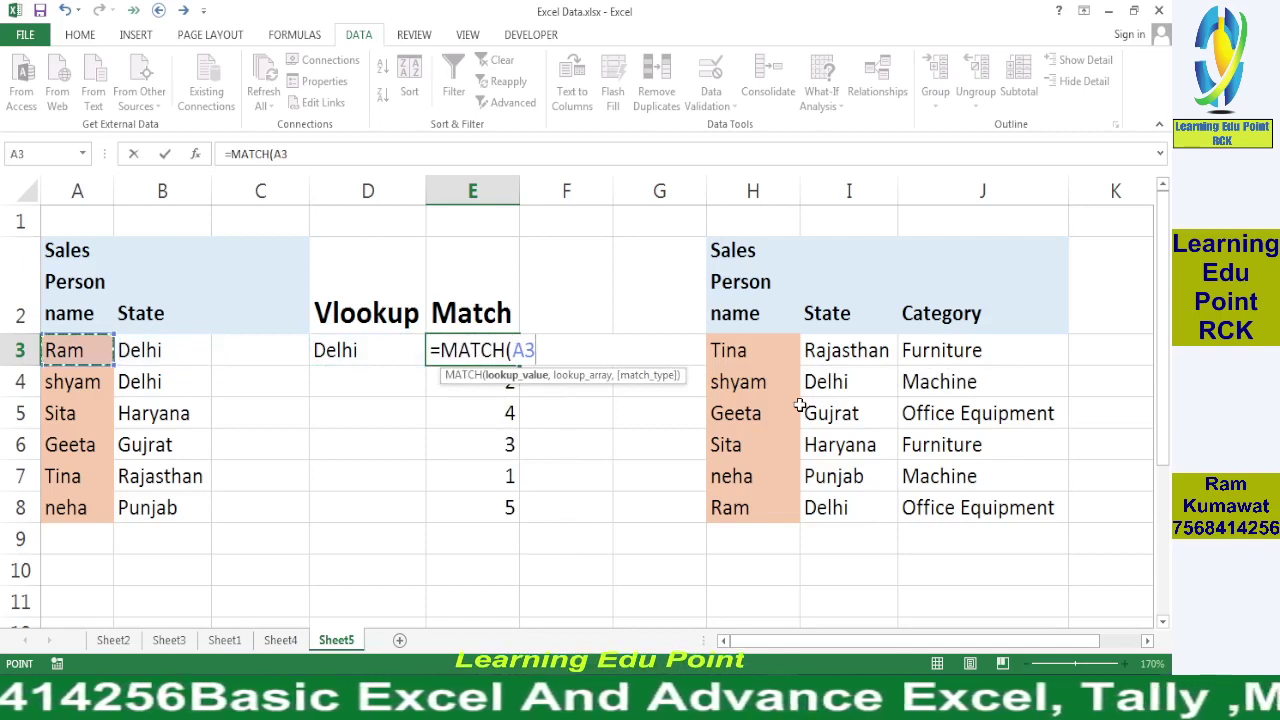
pyautogui.write(',')
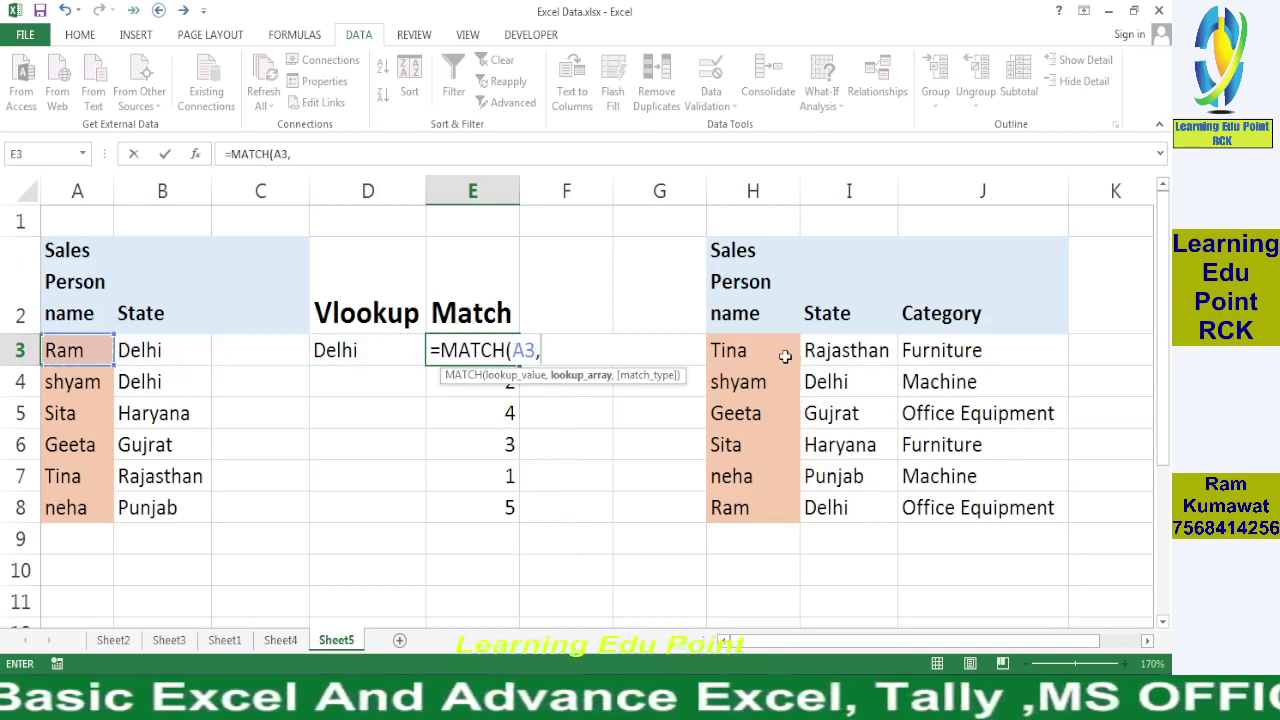
pyautogui.moveTo(785, 357); pyautogui.dragTo(762, 497)
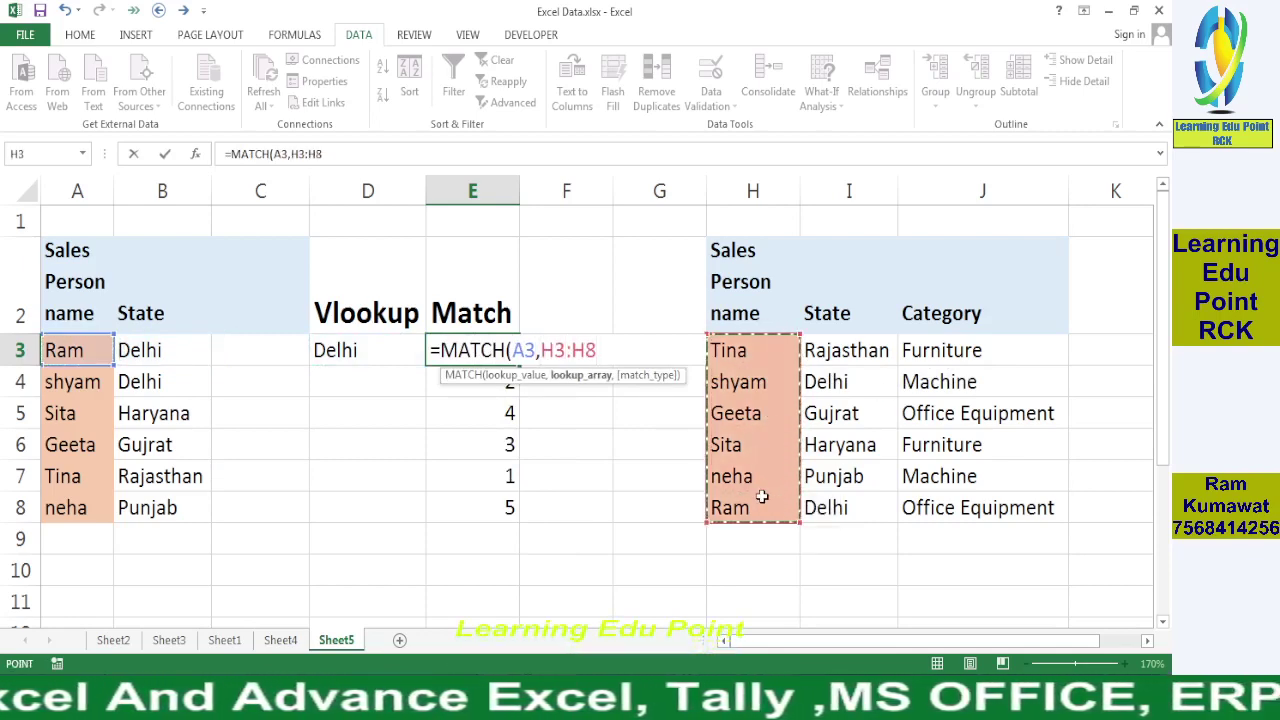
pyautogui.write(',0')
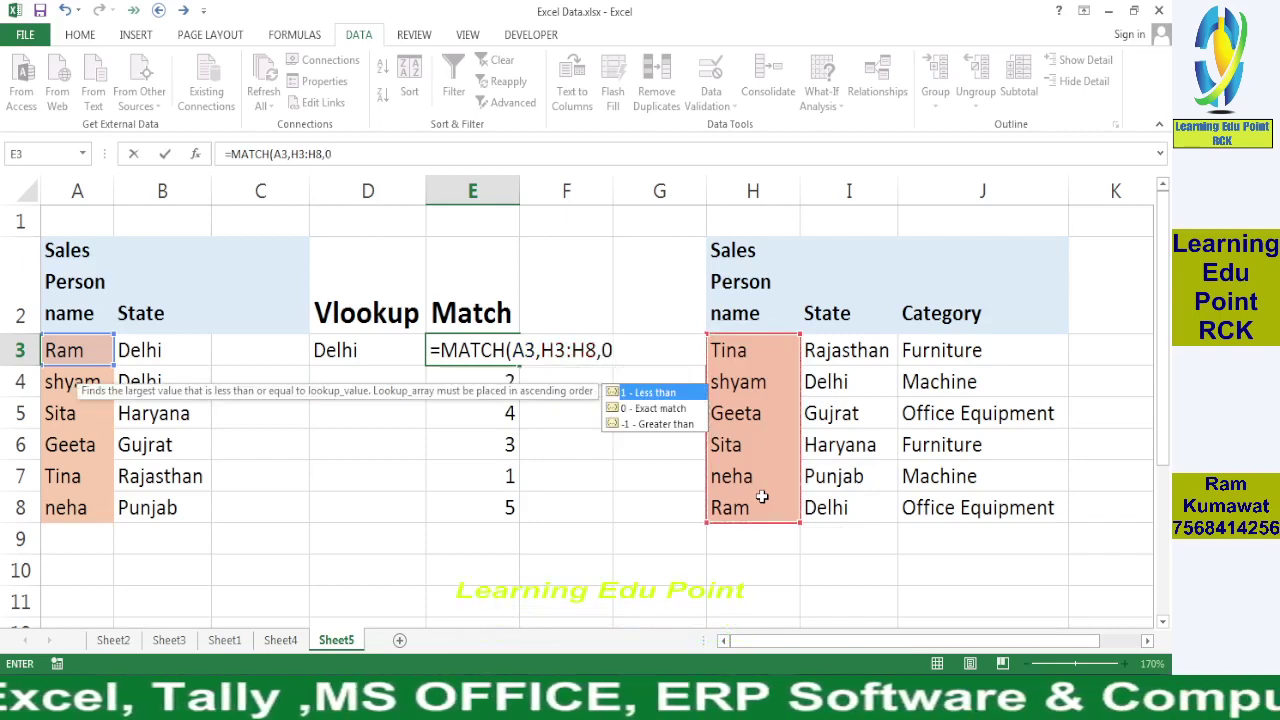
pyautogui.press('Return')
pyautogui.press('Up')
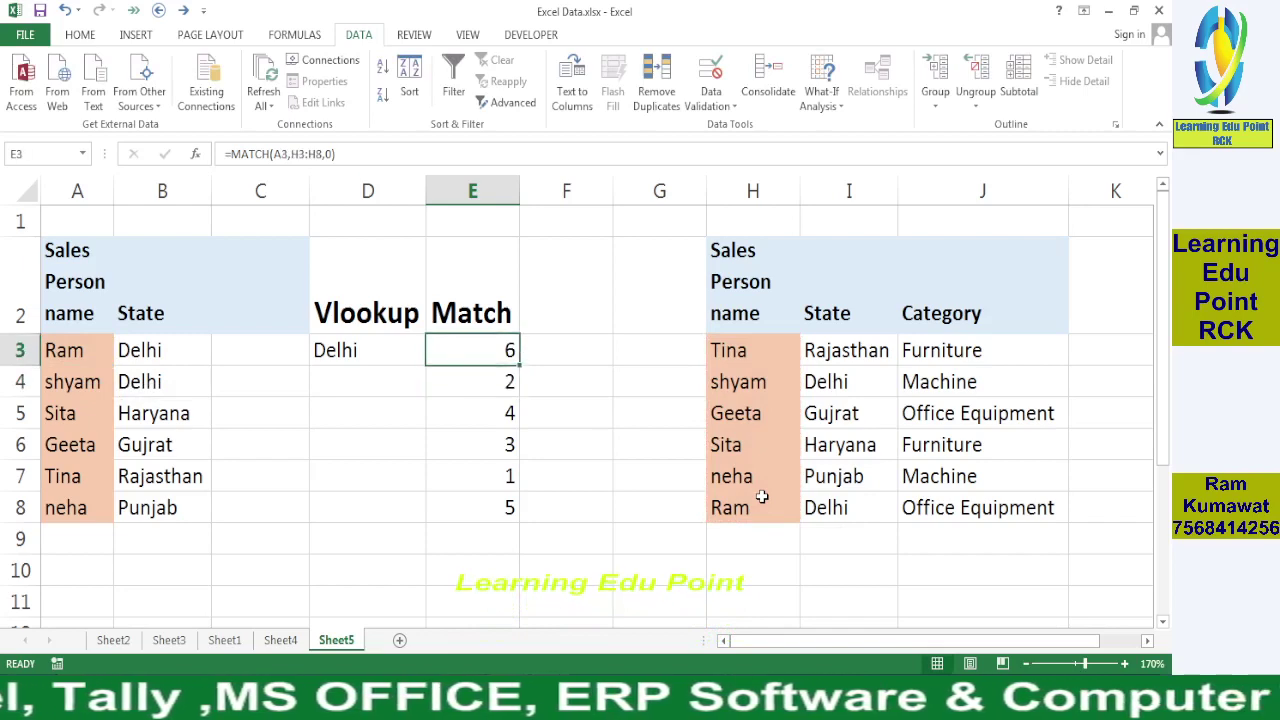
pyautogui.click(718, 349)
# Step: Review the name list, the E4:E5 MATCH results and the lookup table's Sales Person, State and Category headers
pyautogui.click(731, 381)
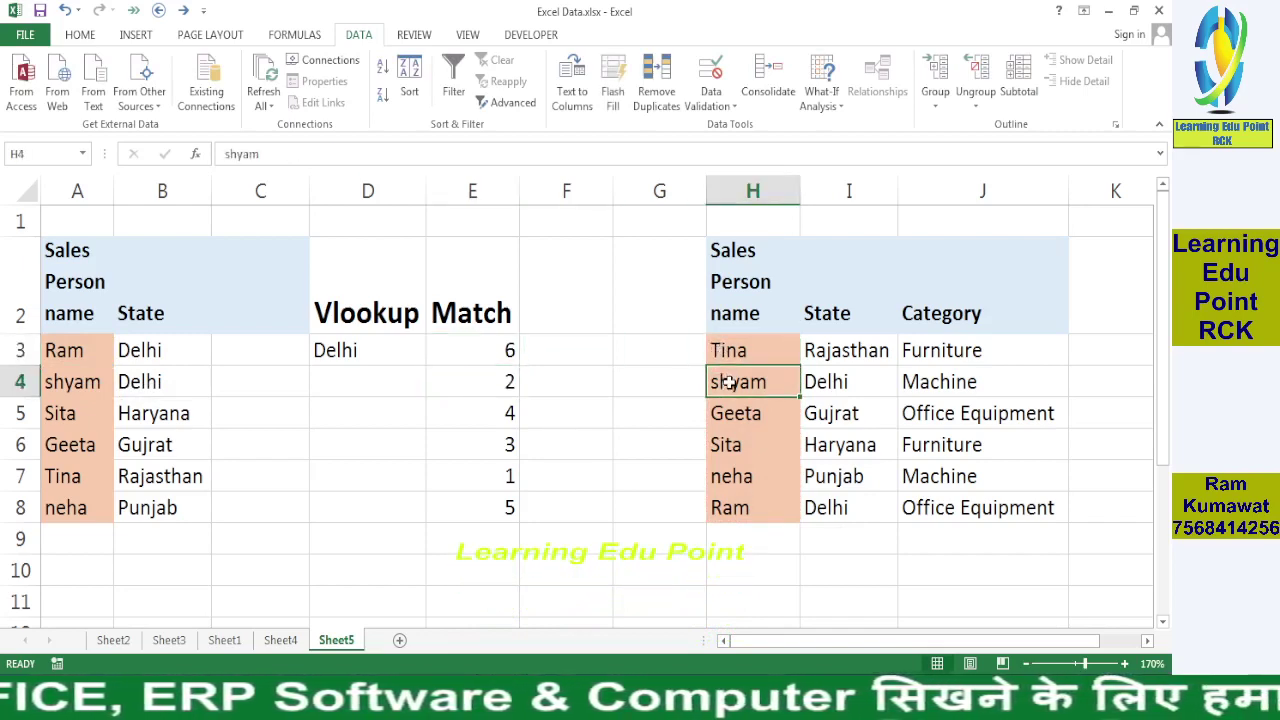
pyautogui.press('Down')
pyautogui.press('Down')
pyautogui.press('Down')
pyautogui.press('Down')
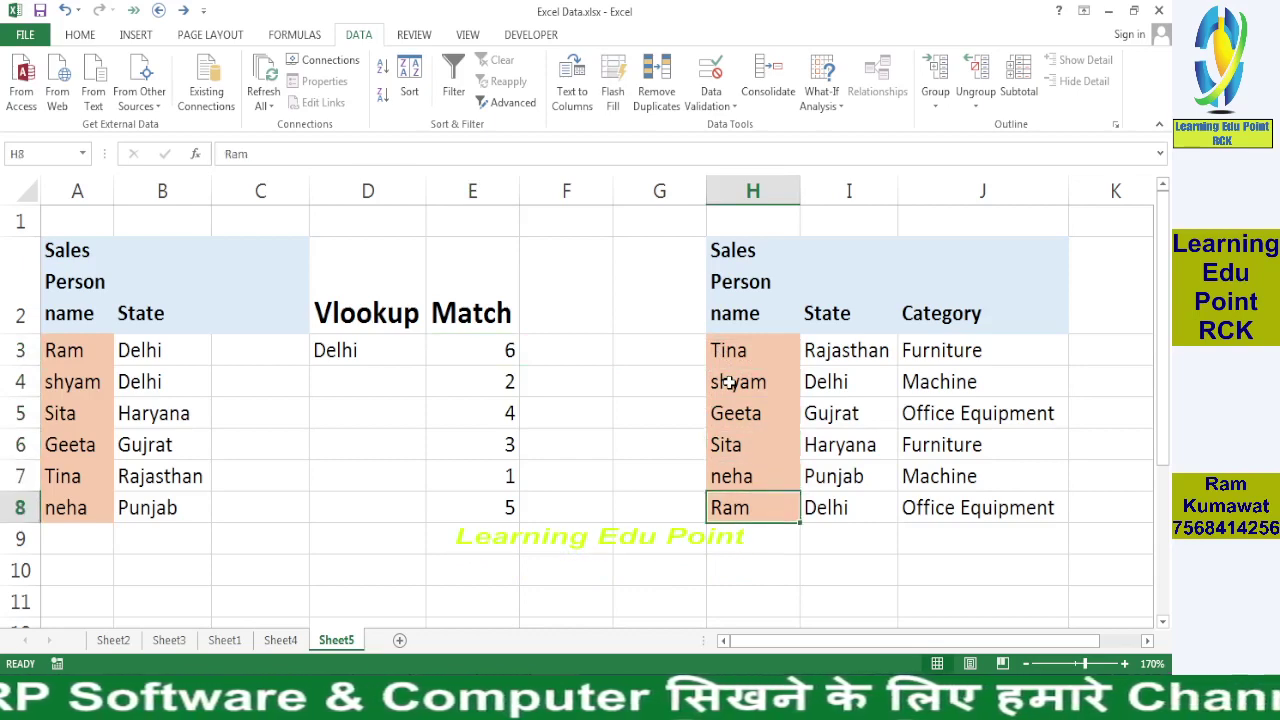
pyautogui.click(488, 383)
pyautogui.click(489, 417)
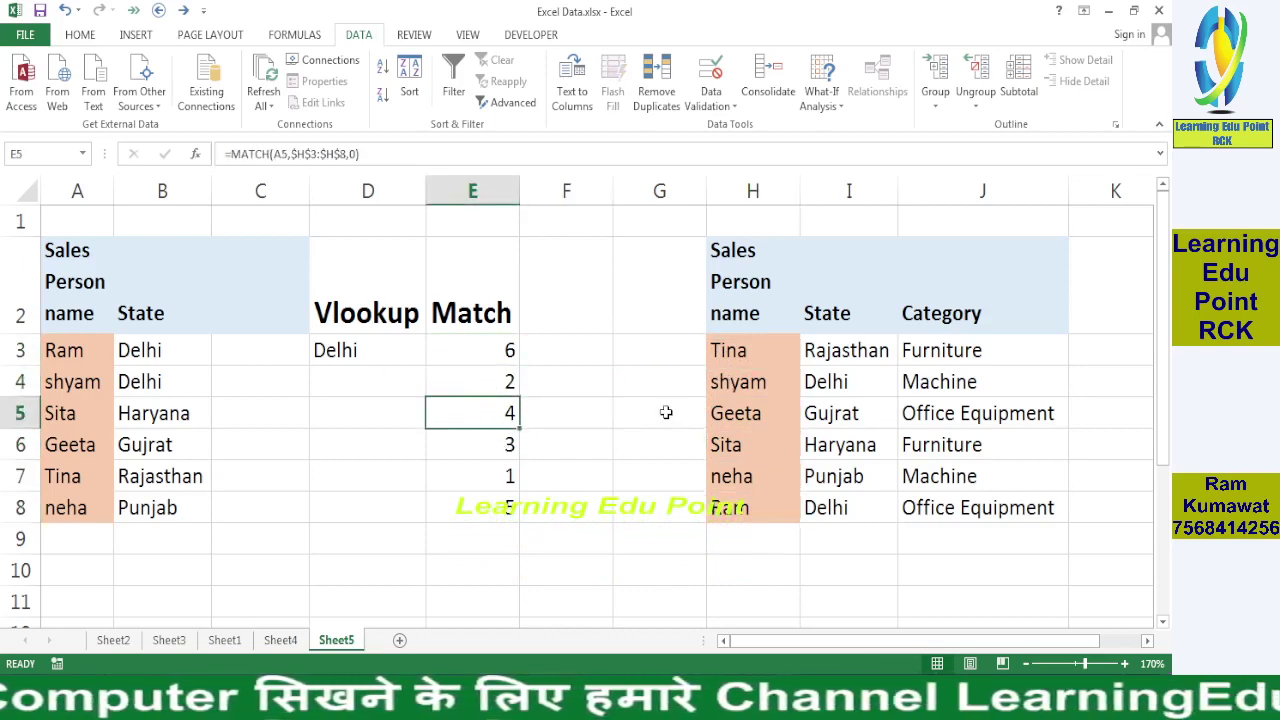
pyautogui.click(733, 445)
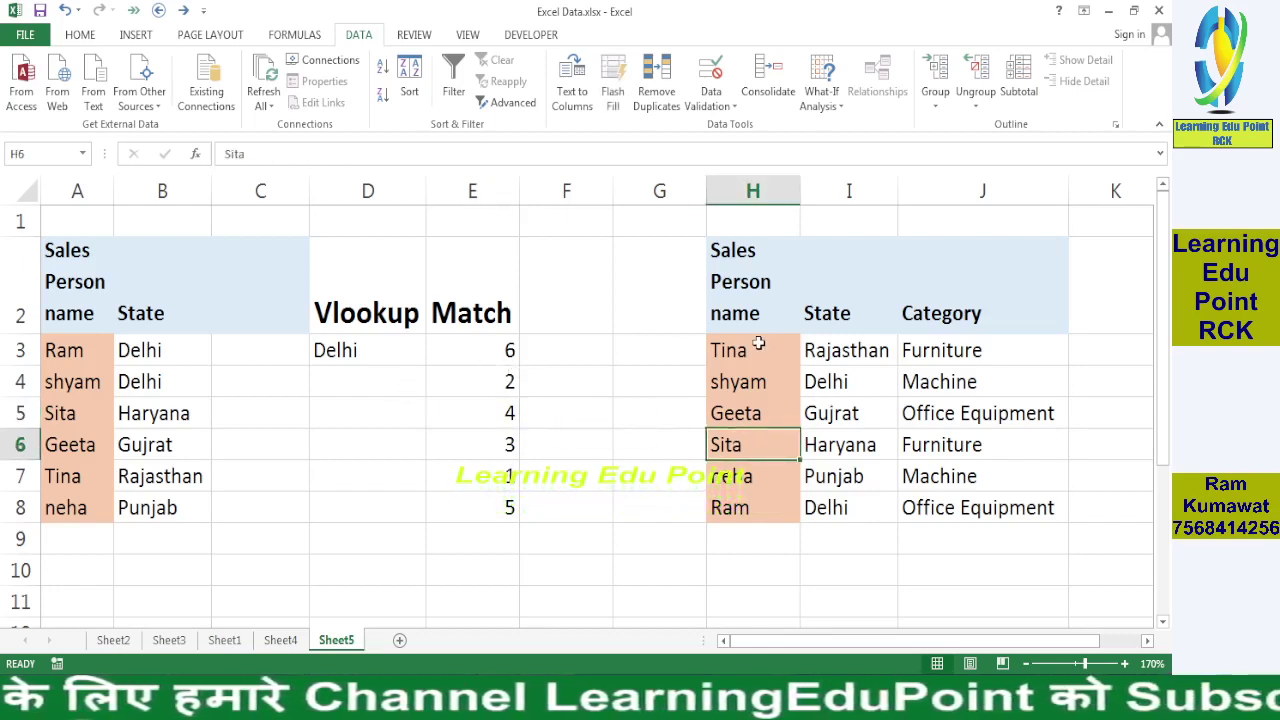
pyautogui.click(725, 263)
pyautogui.click(842, 302)
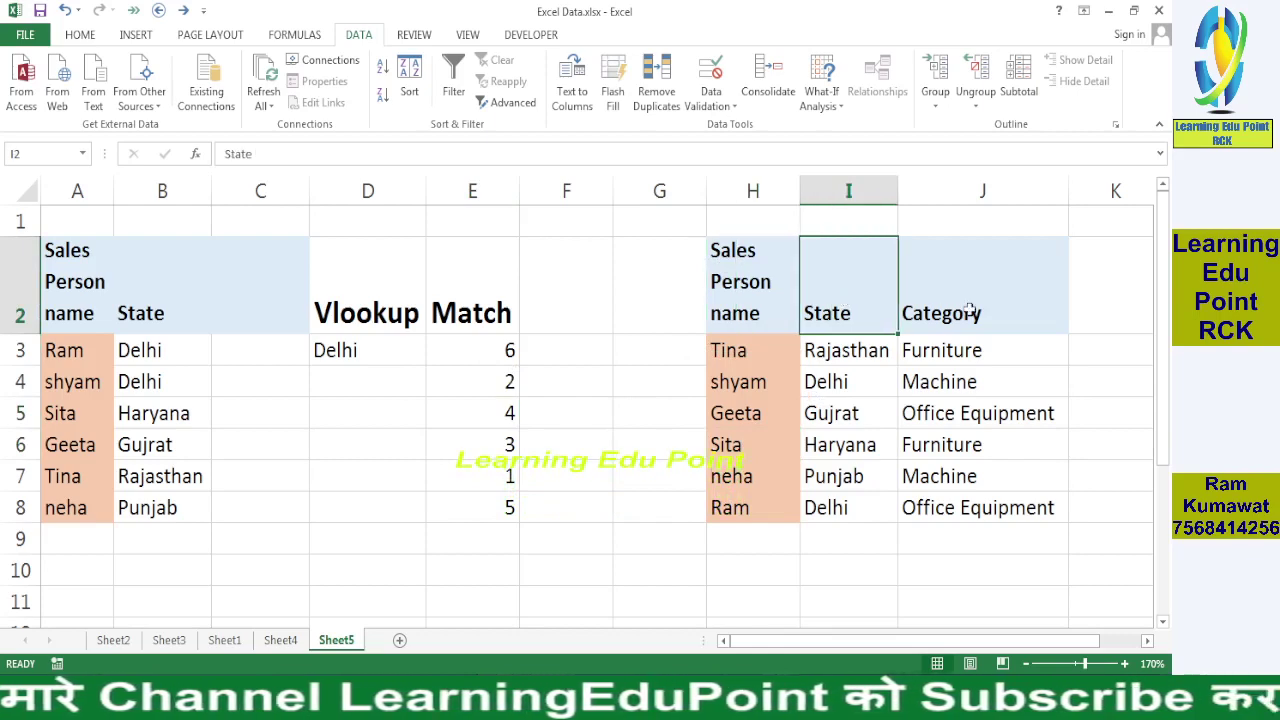
pyautogui.click(953, 304)
pyautogui.click(763, 290)
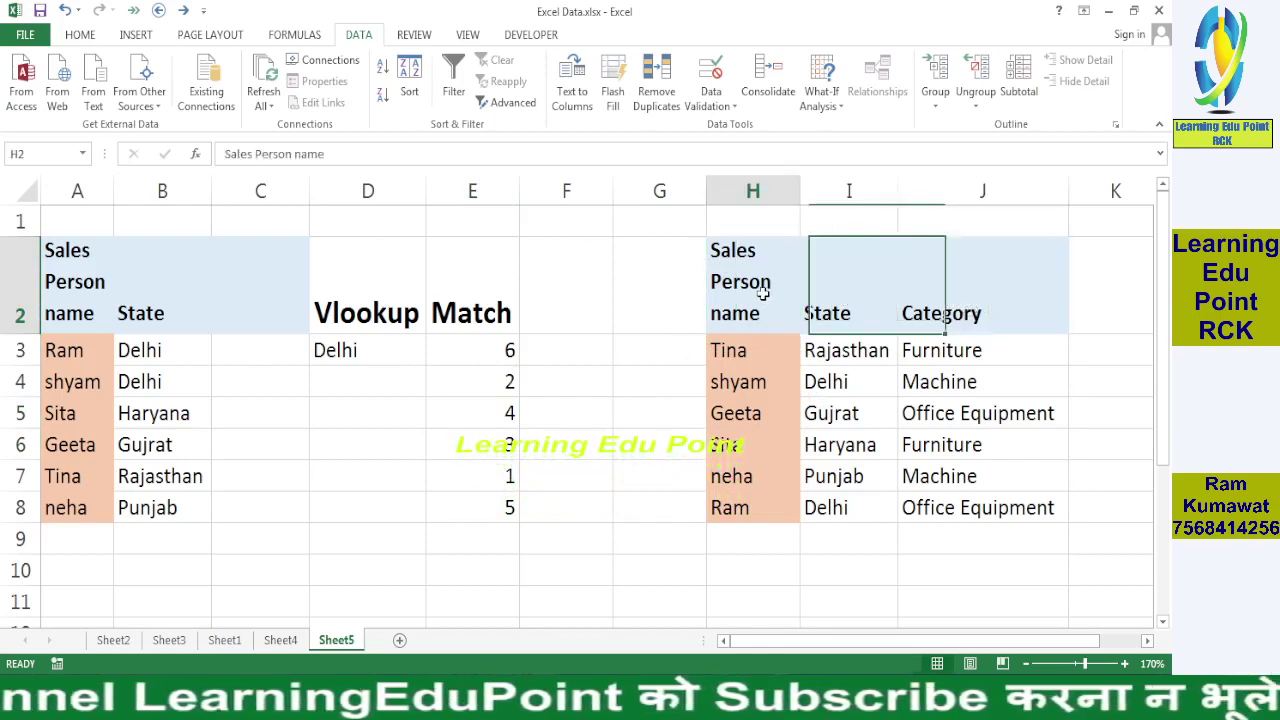
pyautogui.click(835, 302)
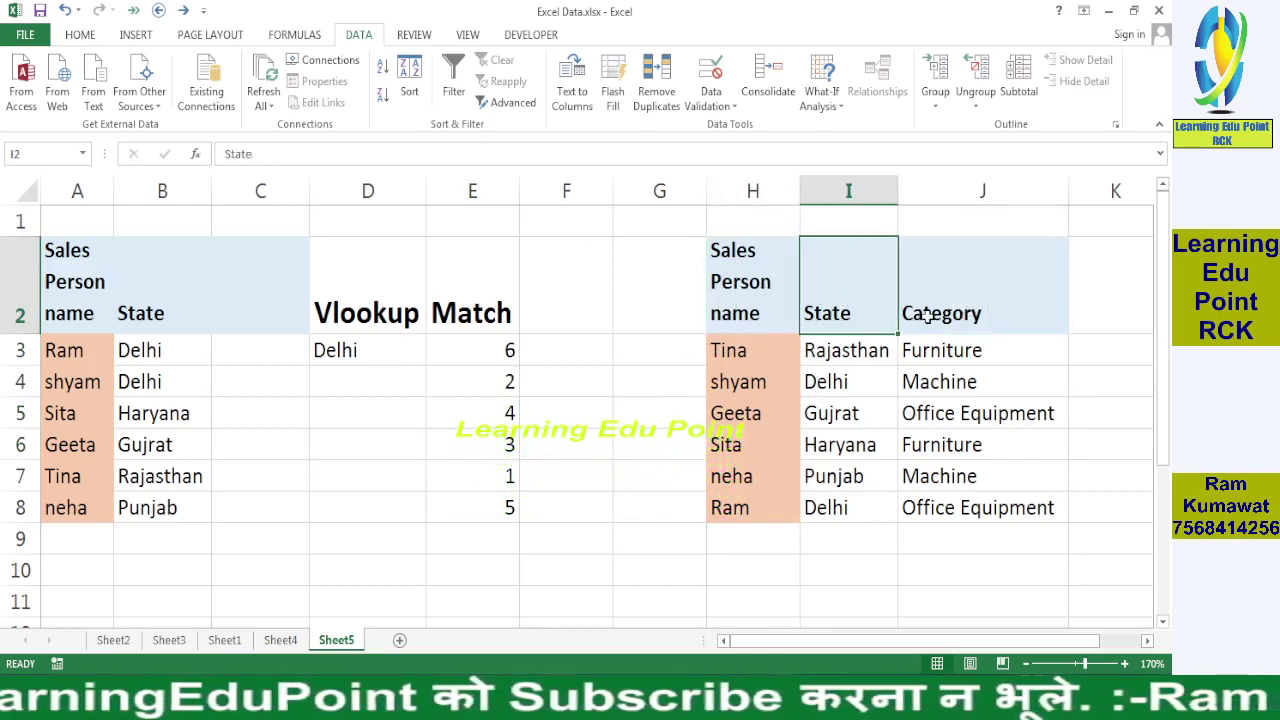
pyautogui.click(925, 315)
# Step: Delete the existing State values in B3:B8
pyautogui.click(150, 350)
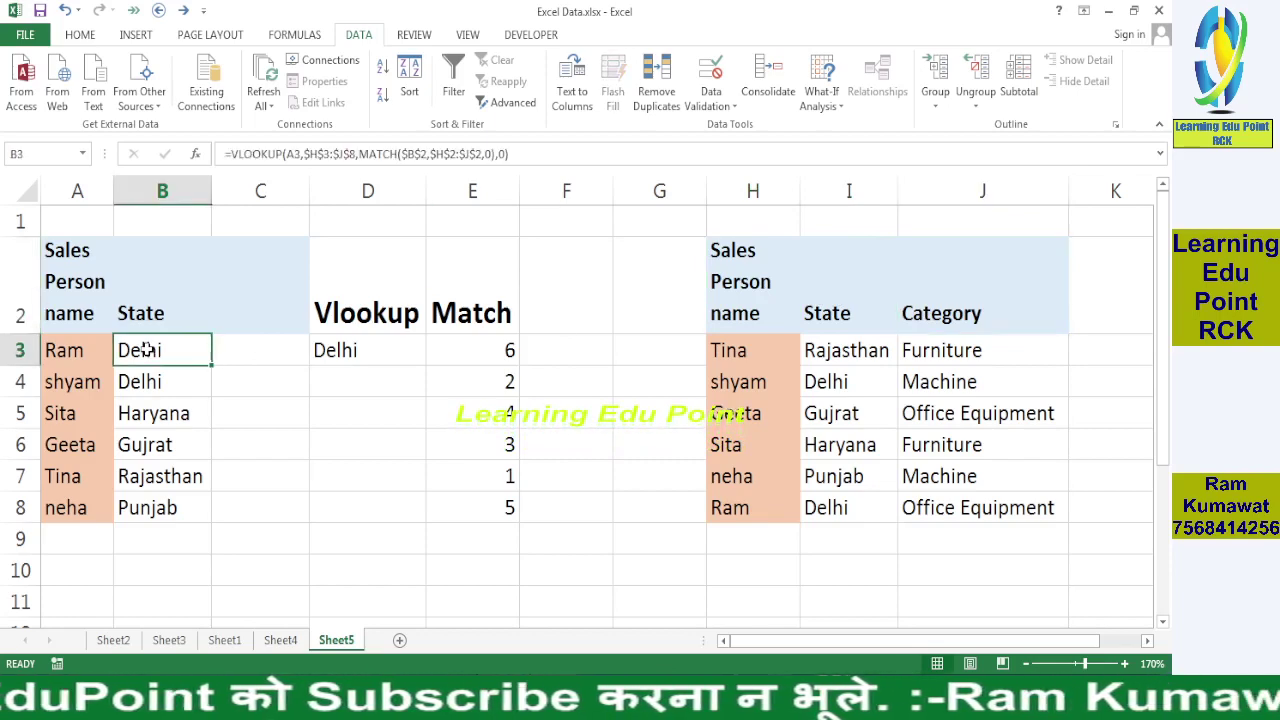
pyautogui.moveTo(147, 350); pyautogui.dragTo(150, 508)
pyautogui.press('Delete')
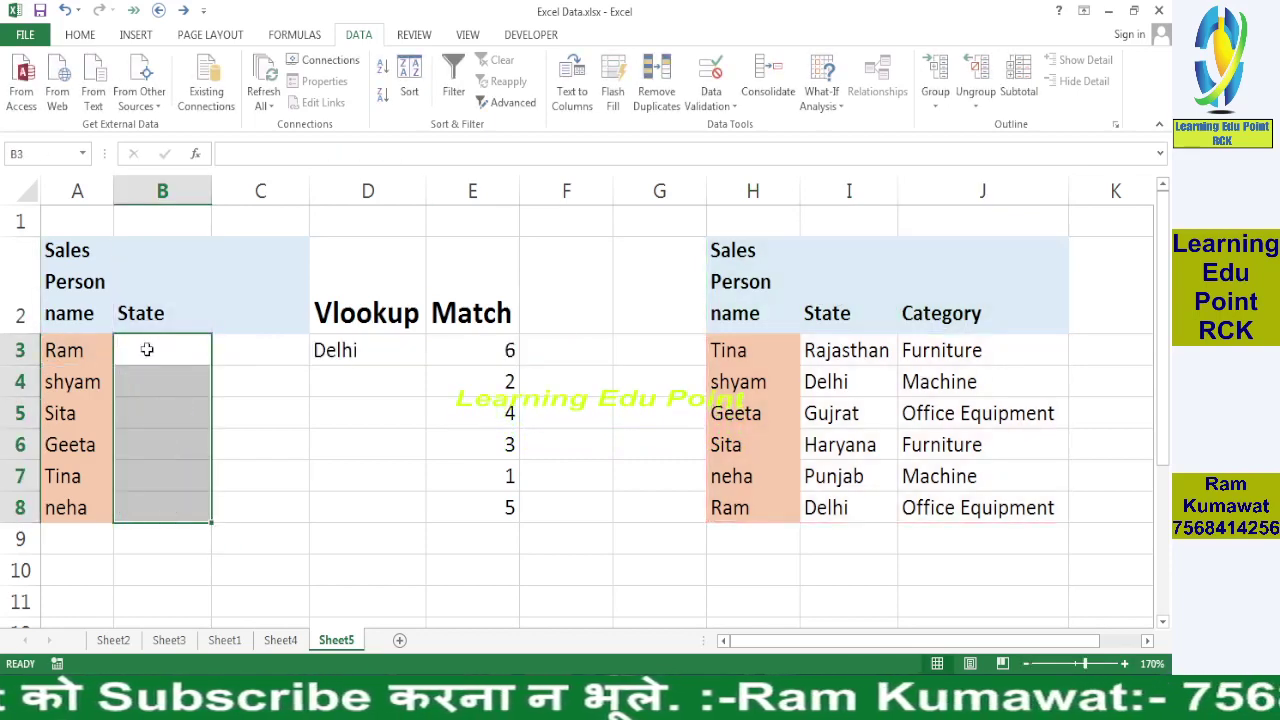
# Step: In B3, begin =VLOOKUP(A3,H3:J8, using Ram's name and the full three-column table
pyautogui.click(147, 350)
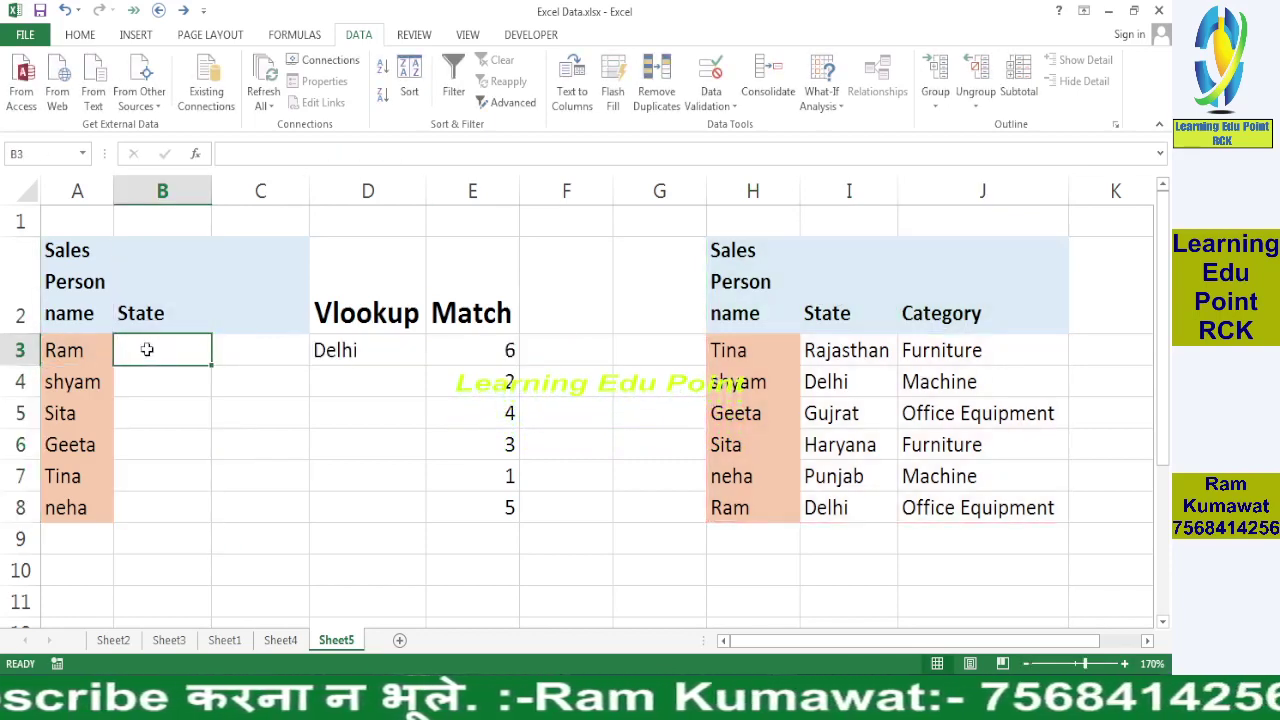
pyautogui.write('=vlo')
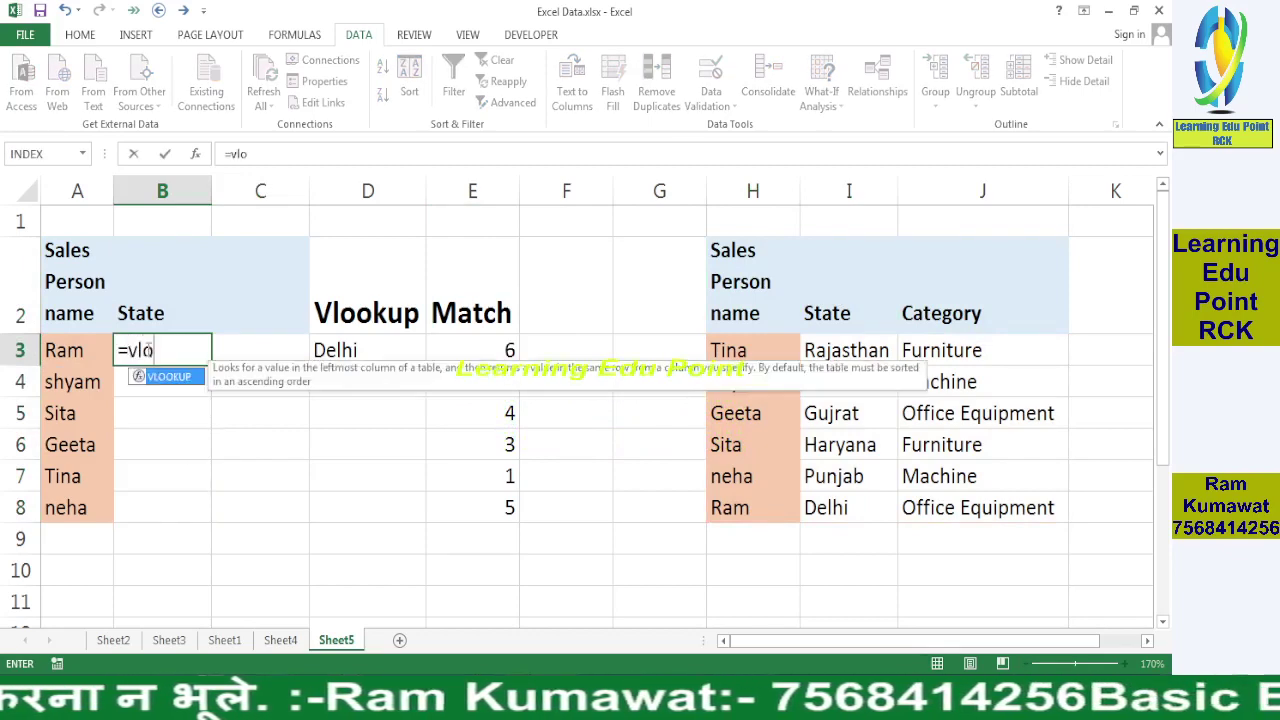
pyautogui.press('Tab')
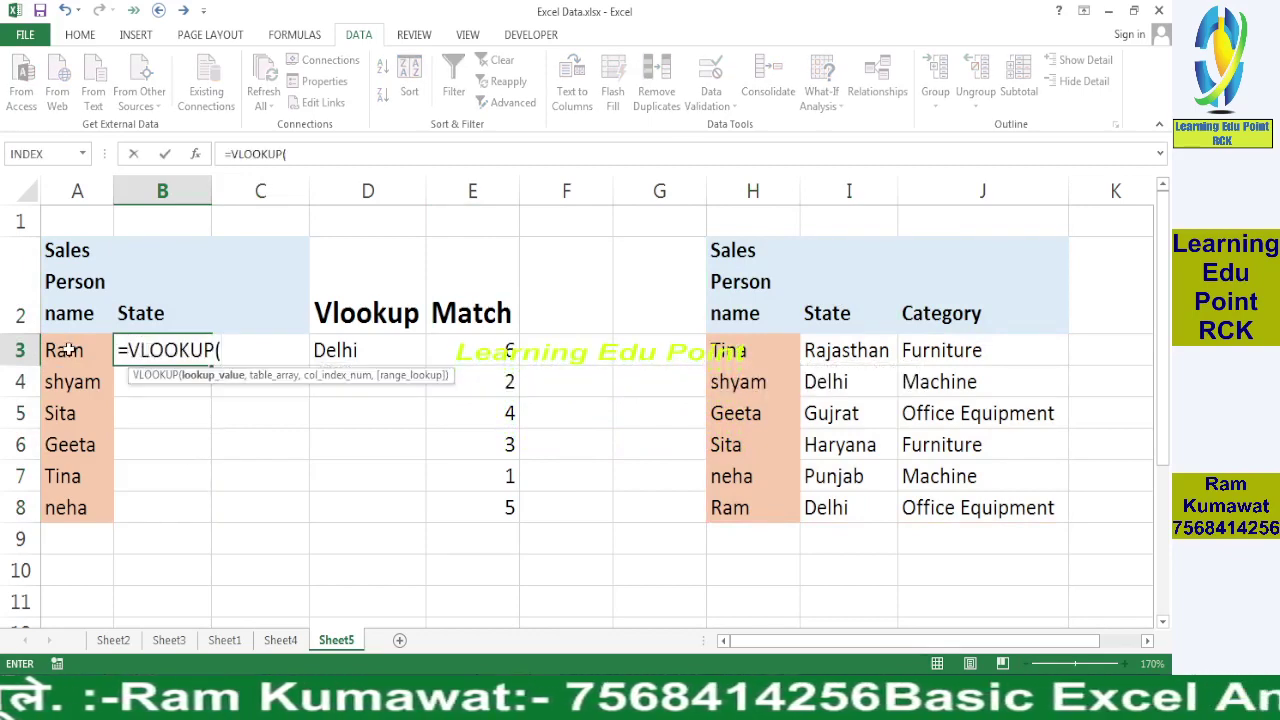
pyautogui.click(64, 349)
pyautogui.write(',')
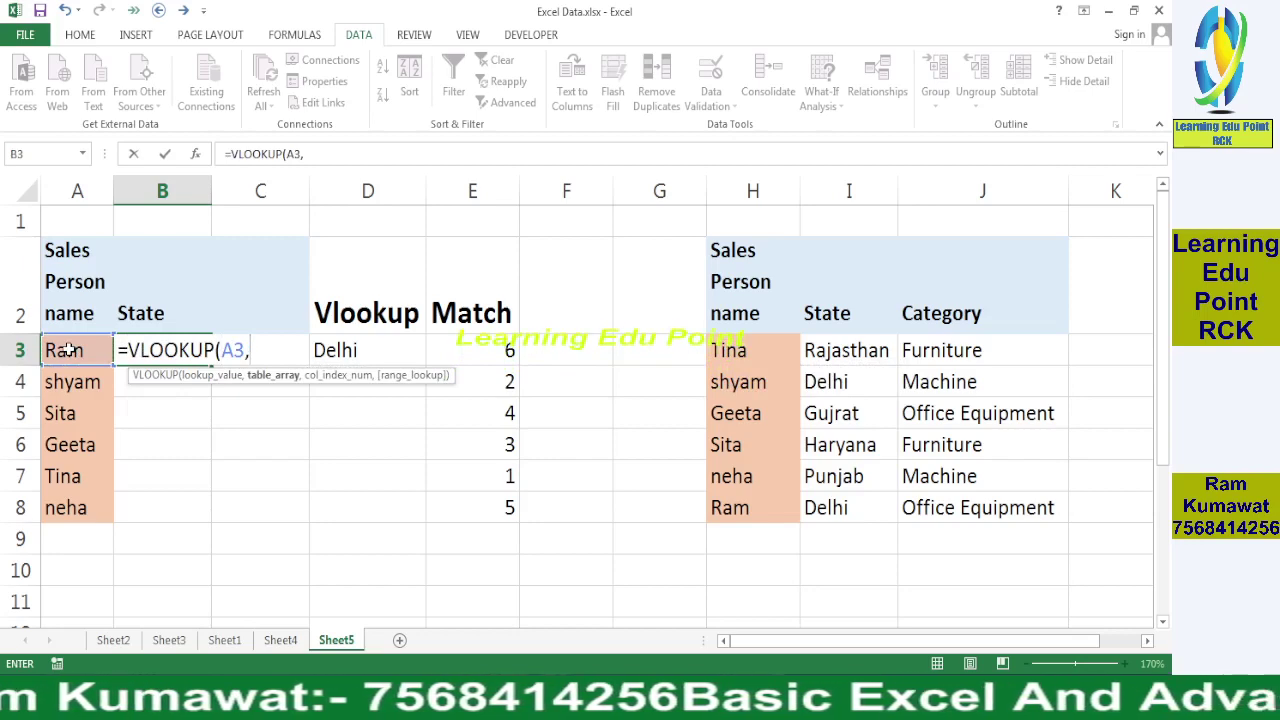
pyautogui.moveTo(731, 350); pyautogui.dragTo(849, 350)
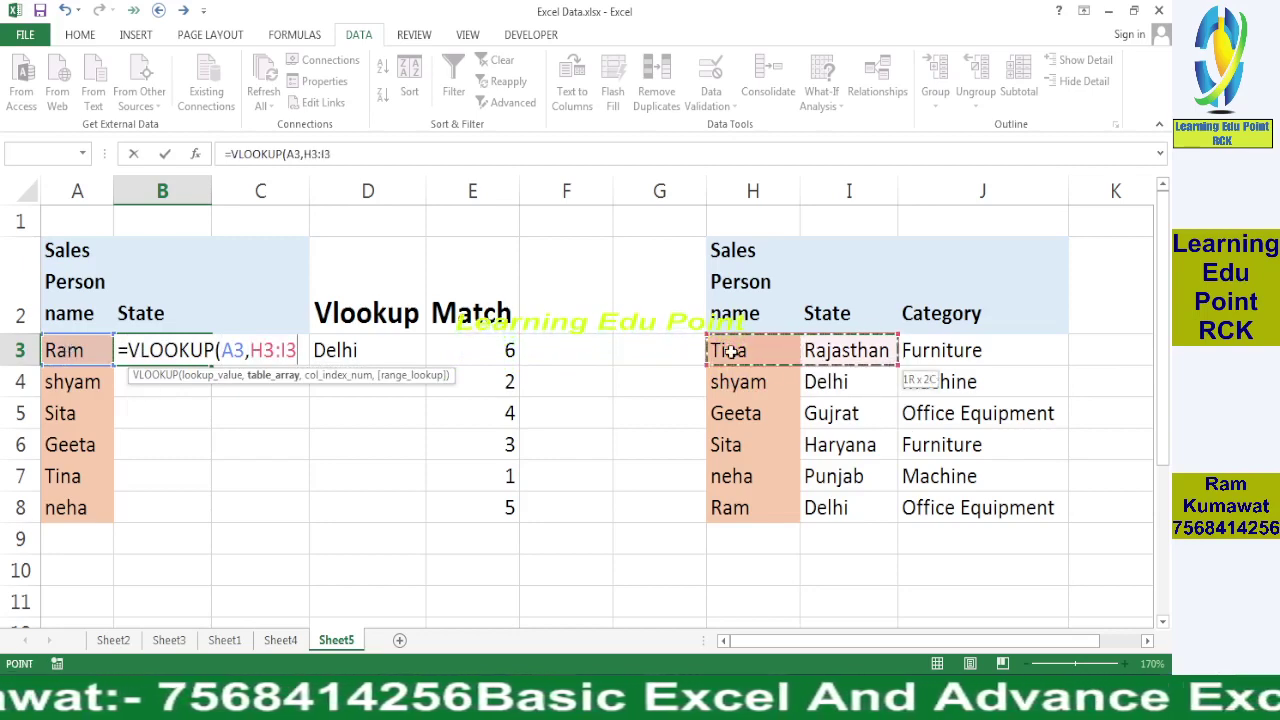
pyautogui.hotkey('shift', 'Right')
pyautogui.hotkey('shift', 'Down')
pyautogui.hotkey('shift', 'Down')
pyautogui.hotkey('shift', 'Down')
pyautogui.hotkey('shift', 'Down')
pyautogui.hotkey('shift', 'Down')
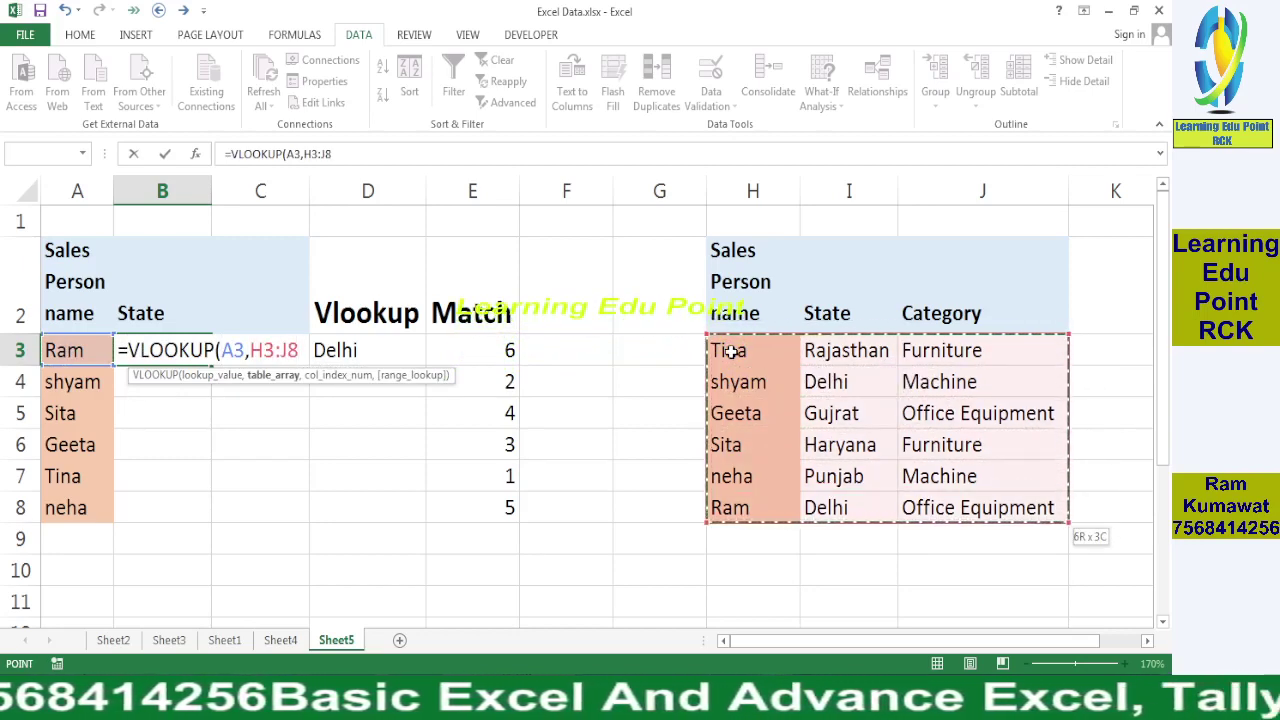
pyautogui.write(',')
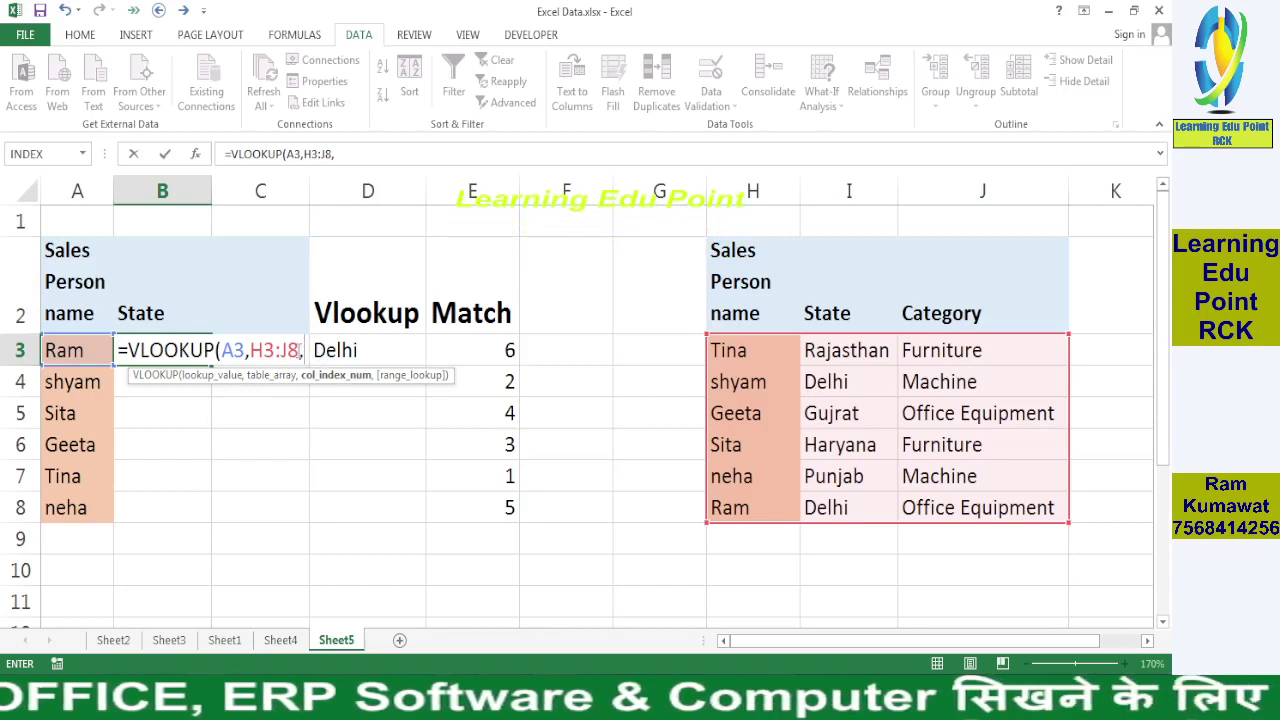
# Step: Add MATCH(B2,H2:J2,0) as the column index, followed by a 0 for exact match
pyautogui.write('m')
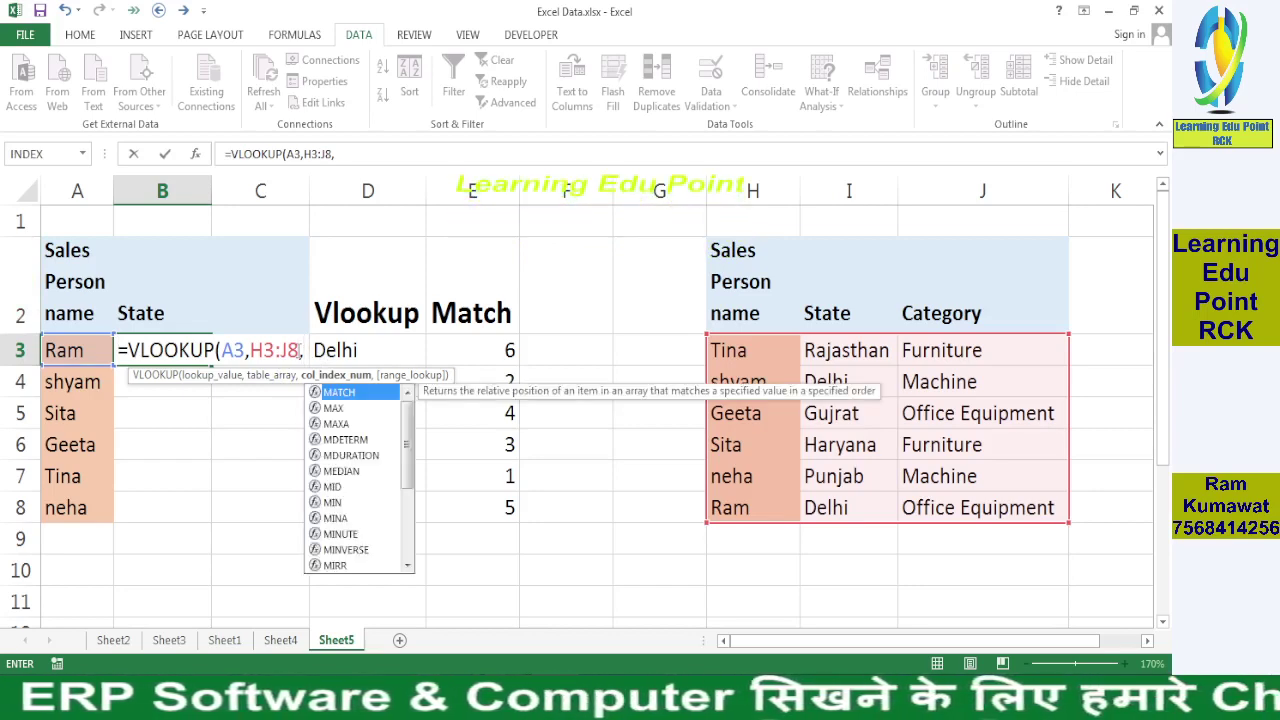
pyautogui.write('atch')
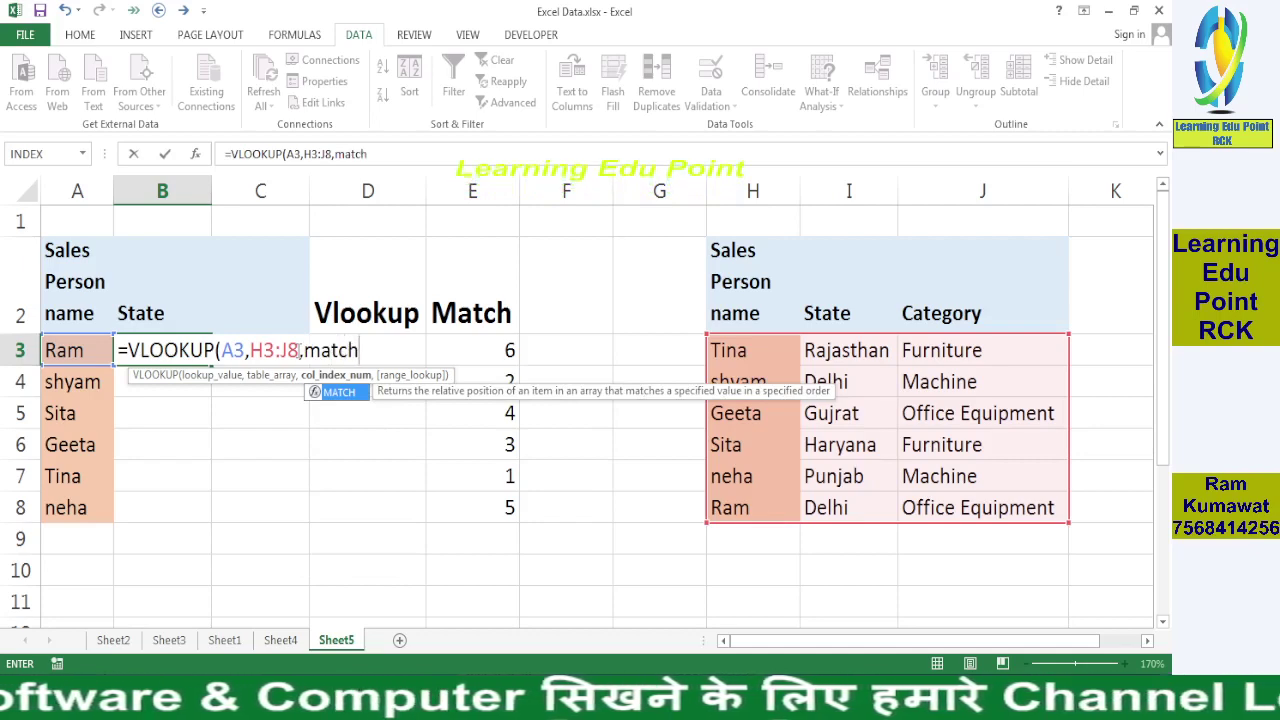
pyautogui.press('Tab')
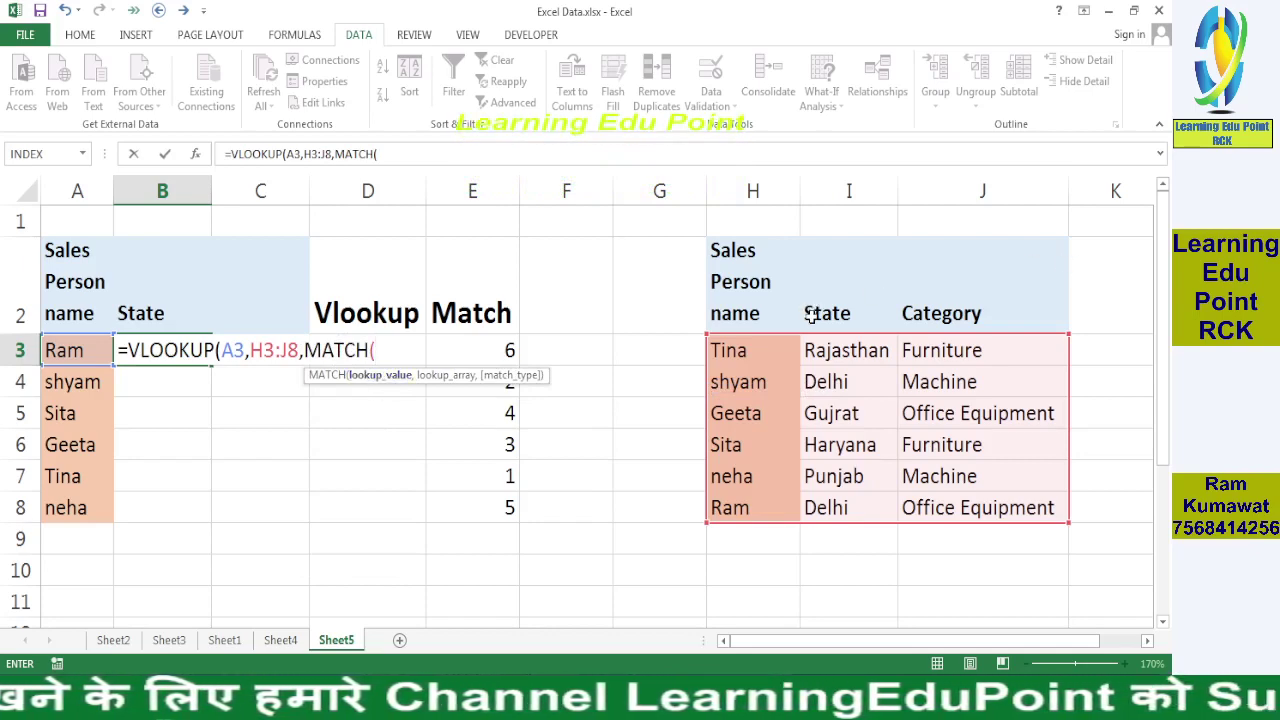
pyautogui.click(145, 313)
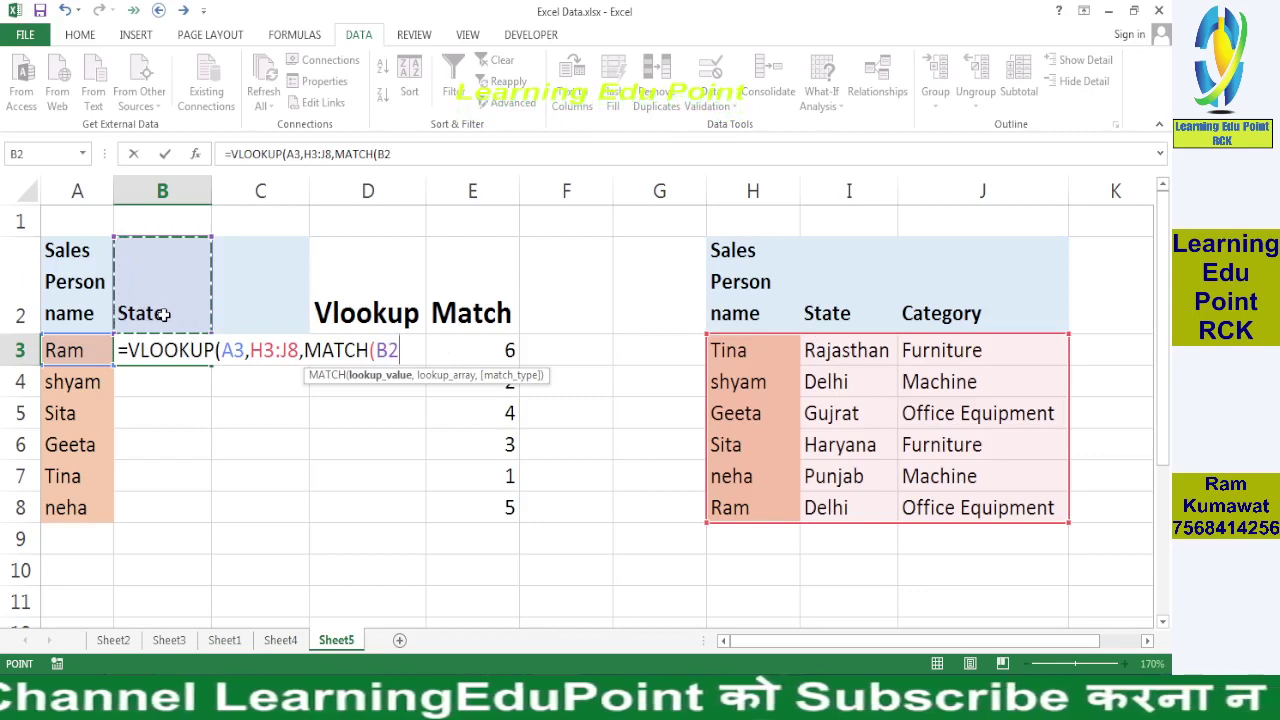
pyautogui.write(',')
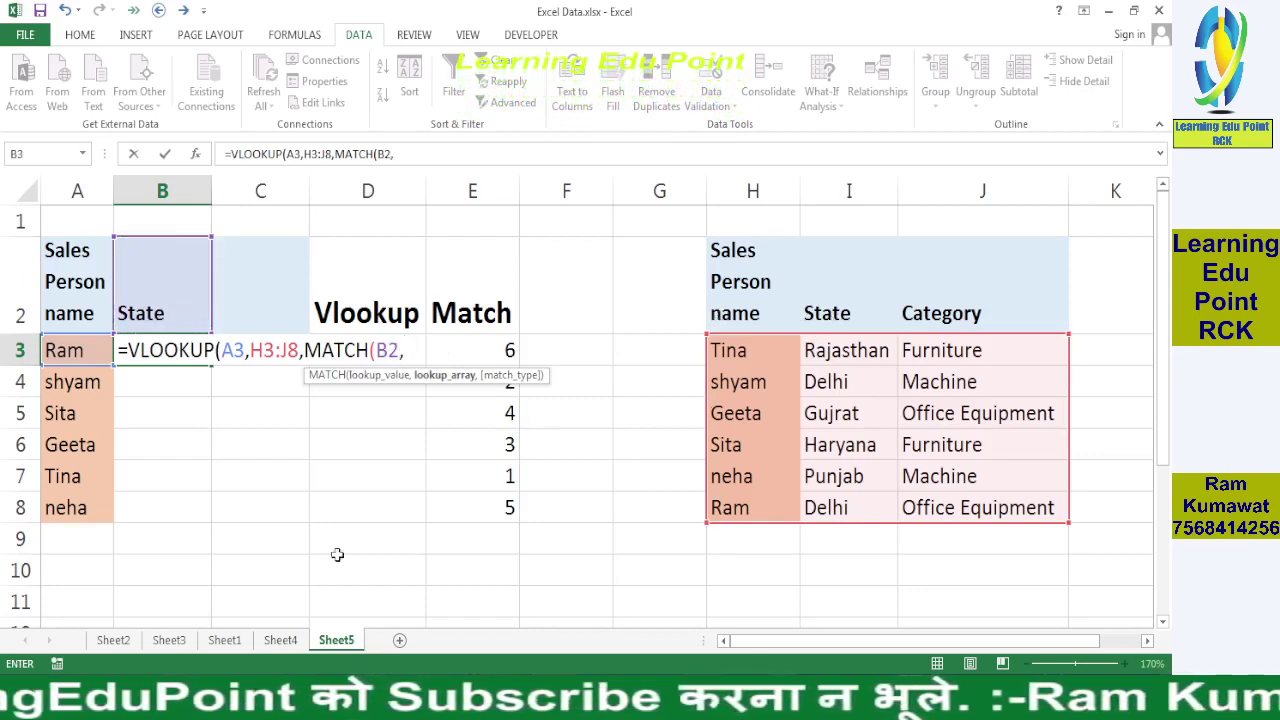
pyautogui.moveTo(738, 298); pyautogui.dragTo(935, 308)
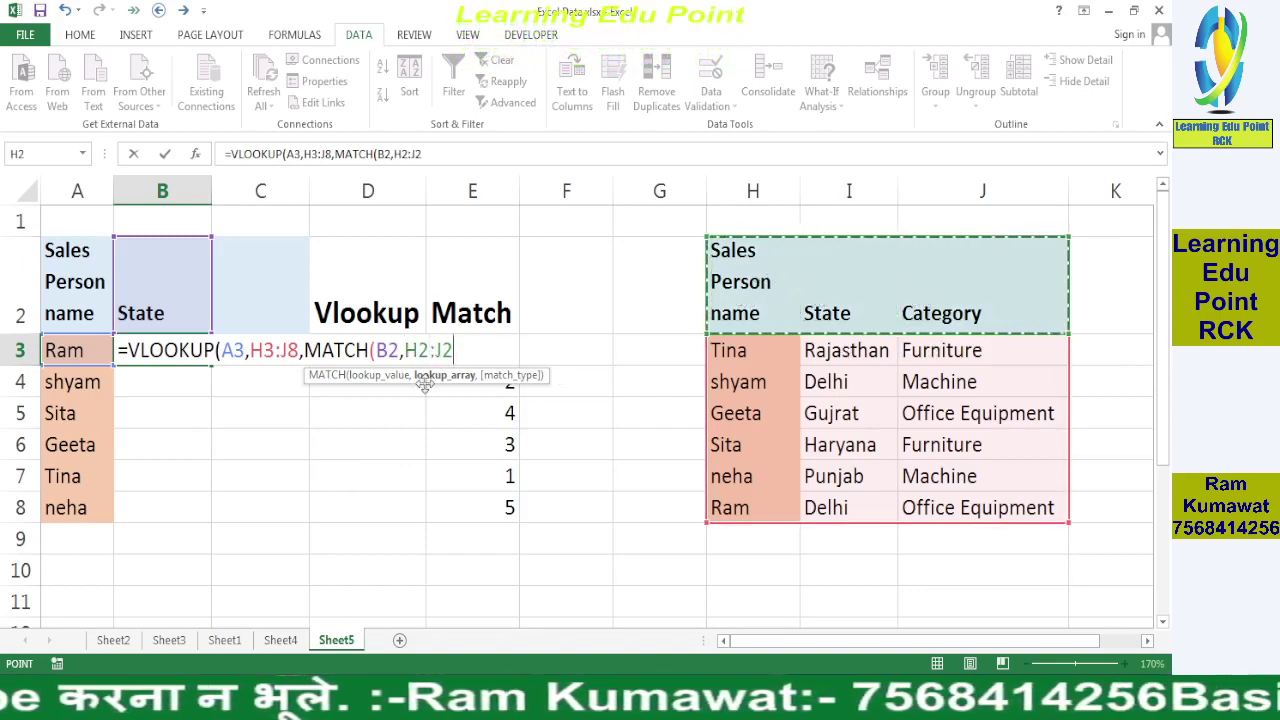
pyautogui.write(',')
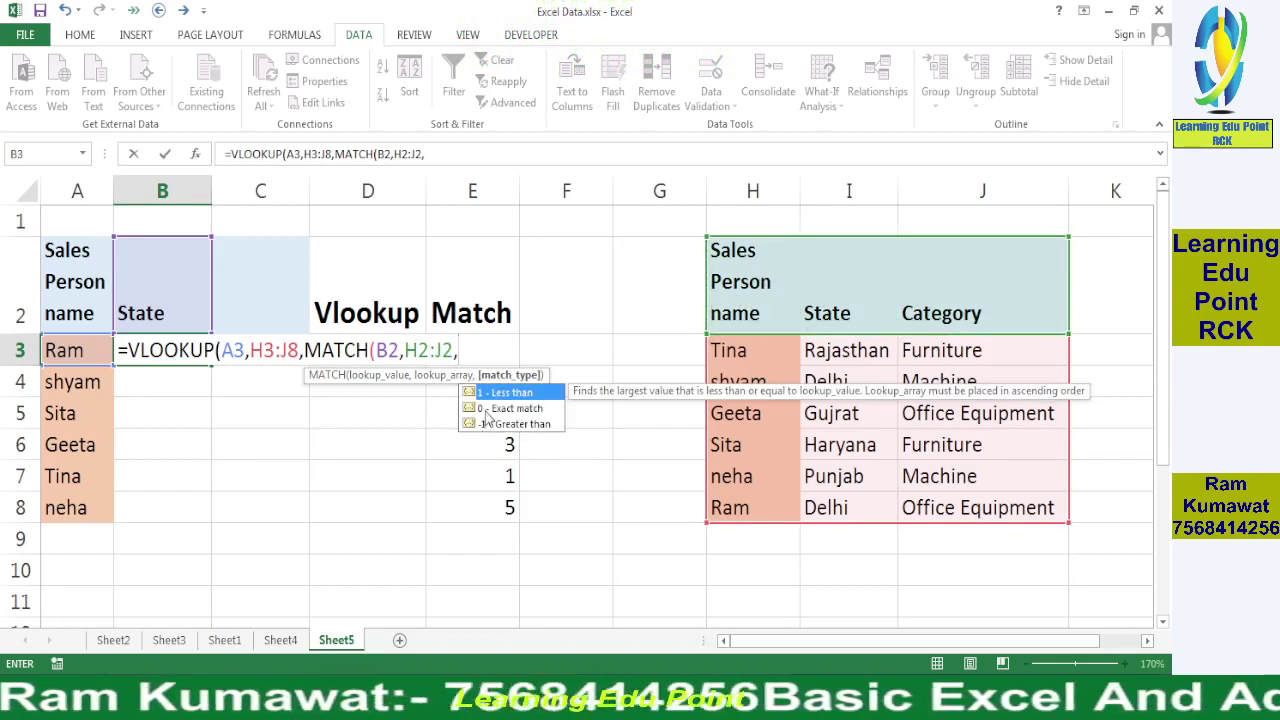
pyautogui.write('0)')
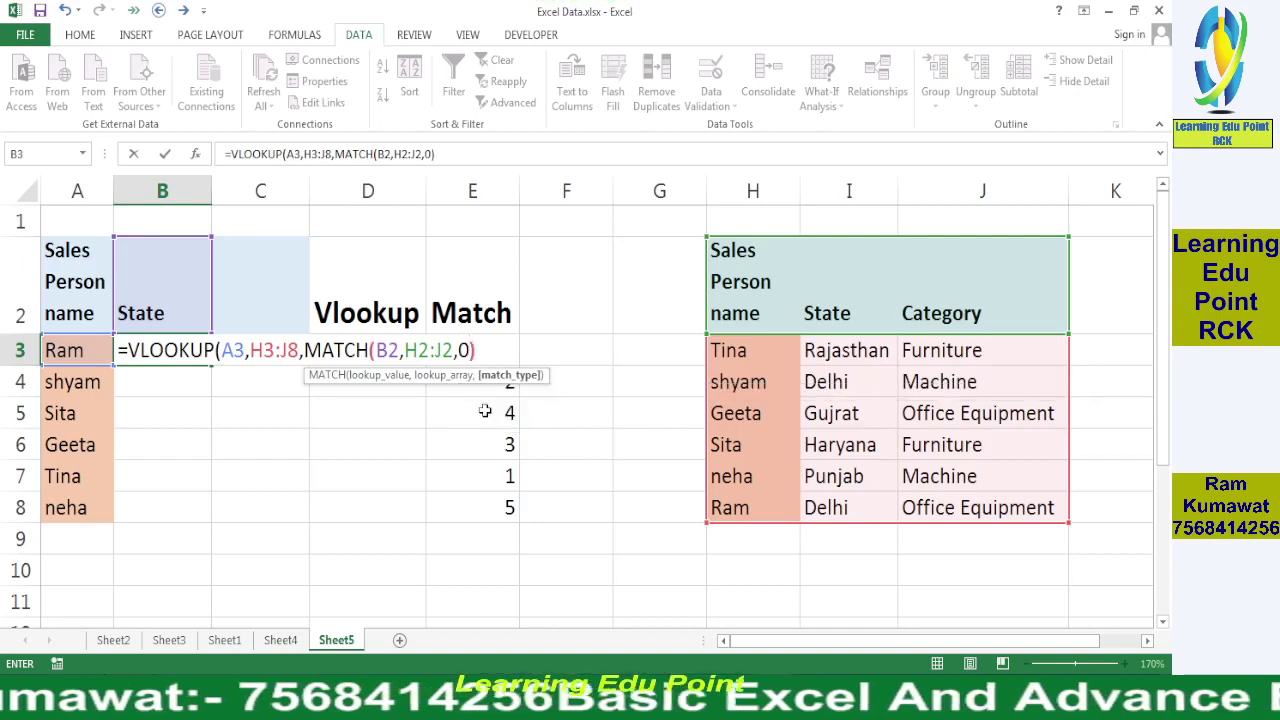
pyautogui.write(',0')
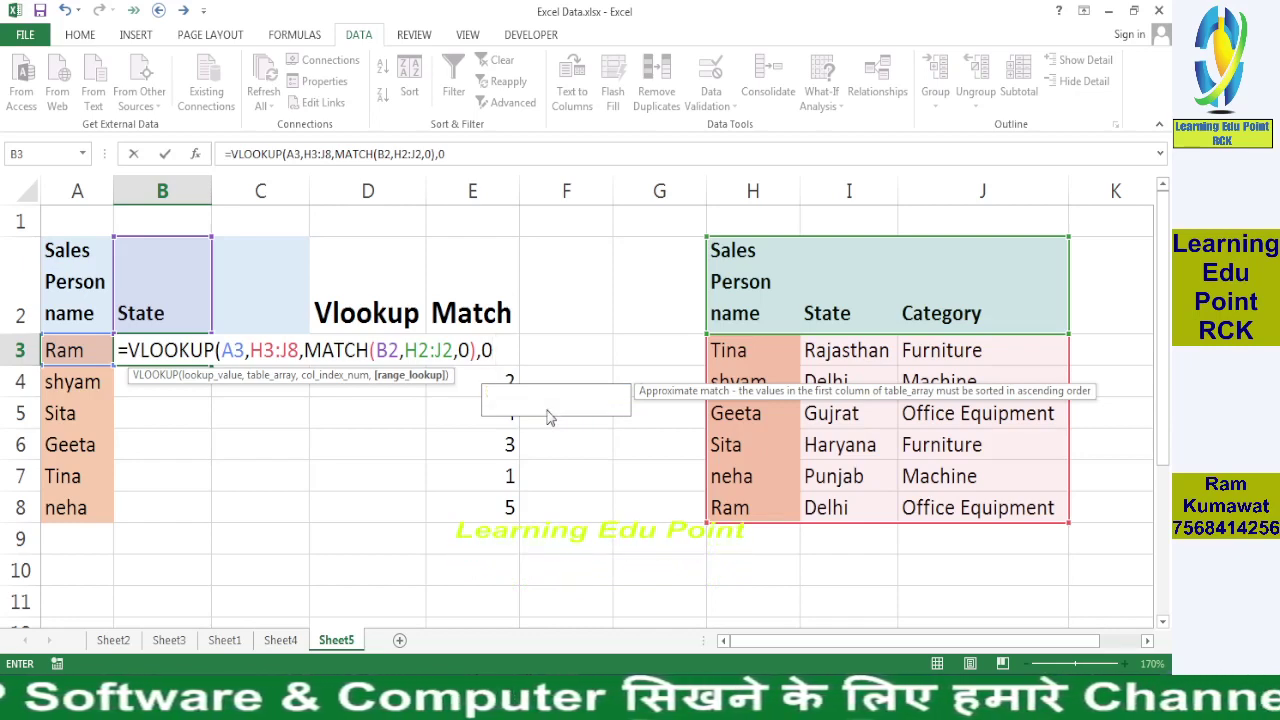
# Step: Commit the B3 formula and accept Excel's correction so it returns Delhi for Ram
pyautogui.press('Return')
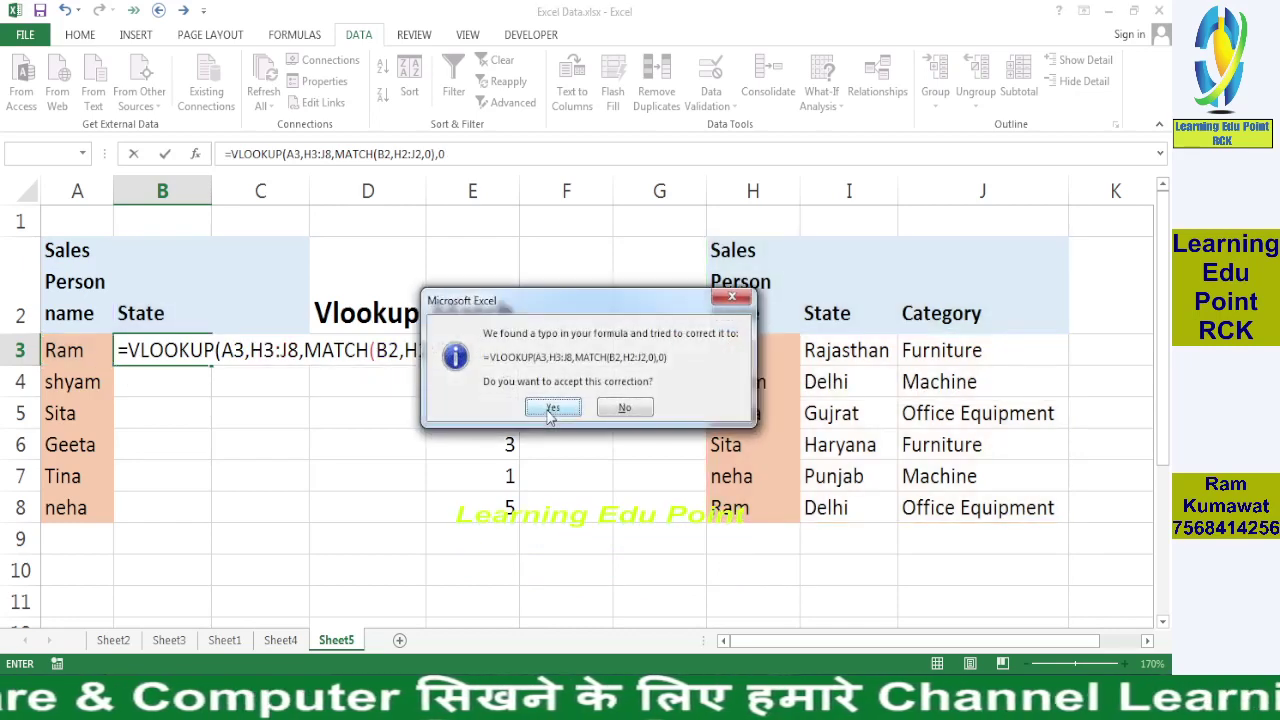
pyautogui.click(547, 410)
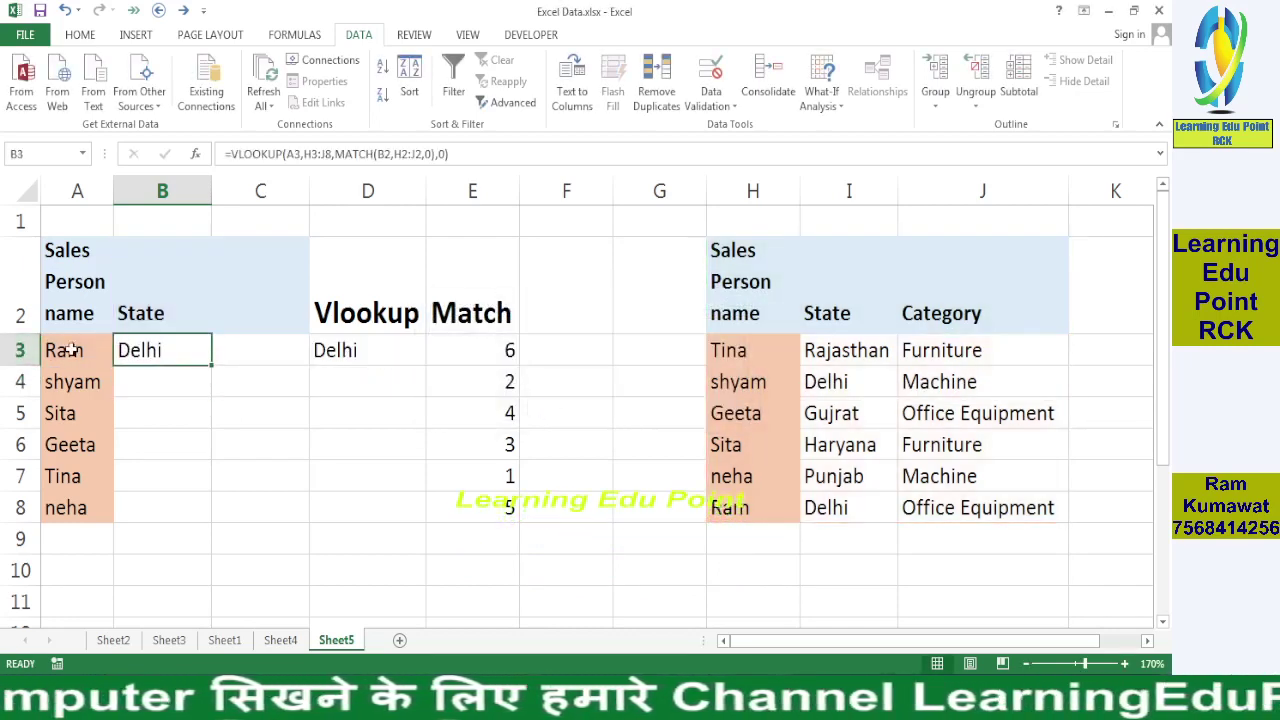
pyautogui.click(80, 347)
pyautogui.click(141, 345)
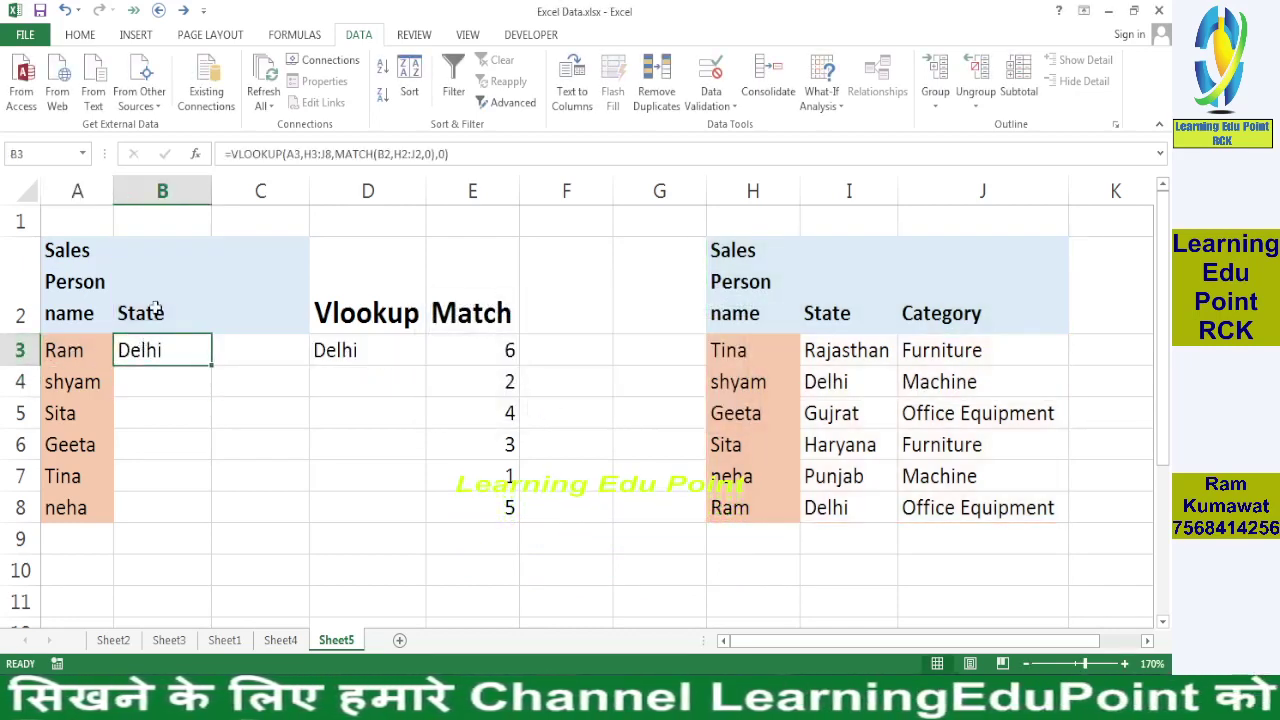
# Step: Switch B2 to Category and confirm B3 shows Office Equipment, matching J8
pyautogui.click(168, 313)
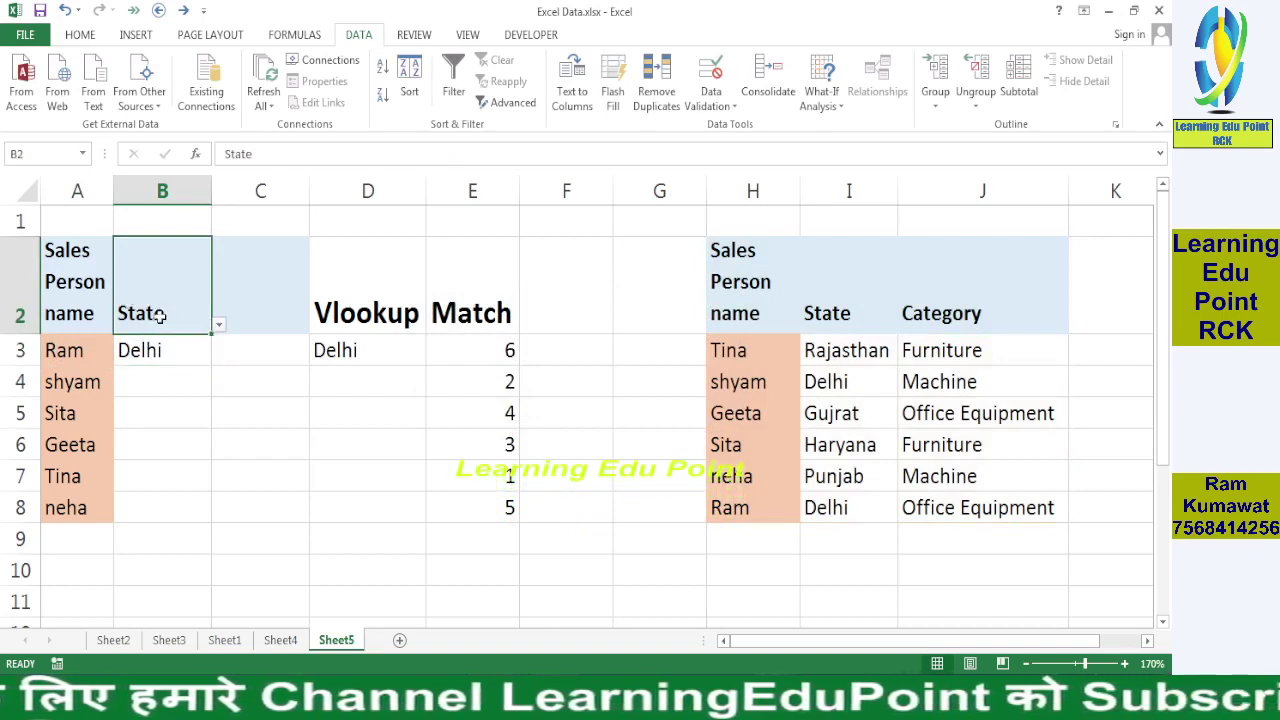
pyautogui.click(226, 326)
pyautogui.click(170, 314)
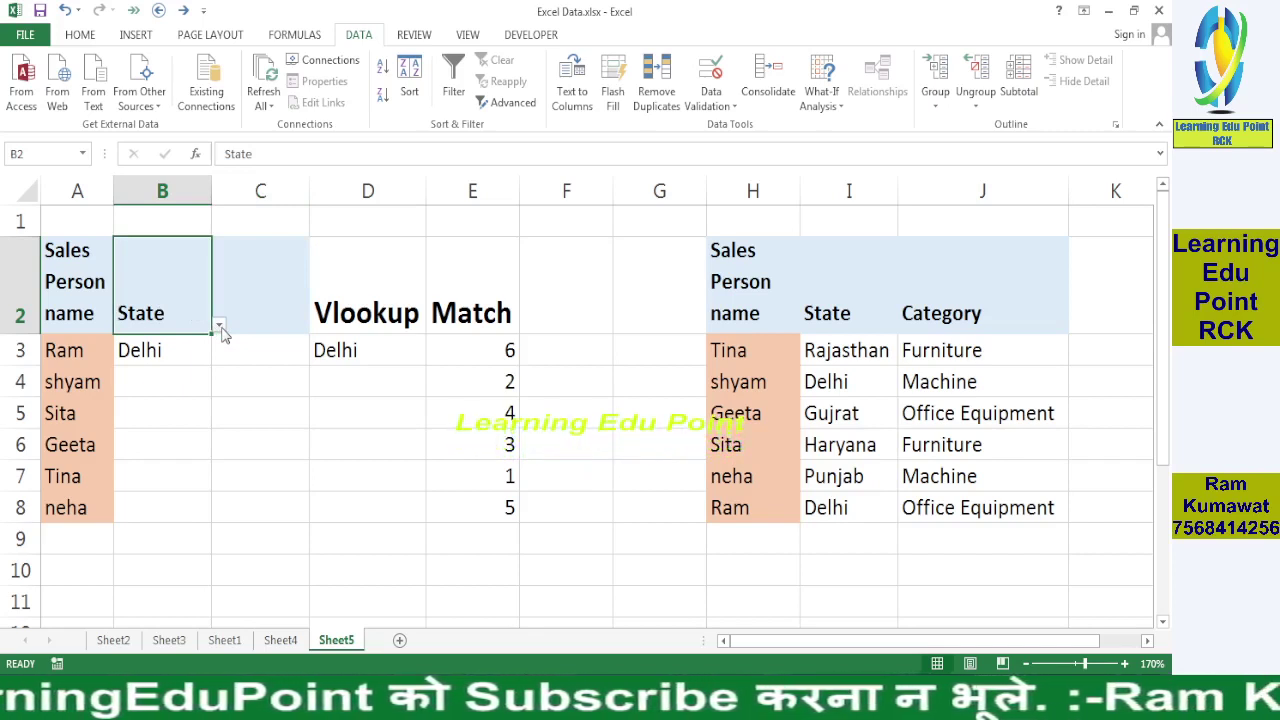
pyautogui.click(219, 327)
pyautogui.click(160, 364)
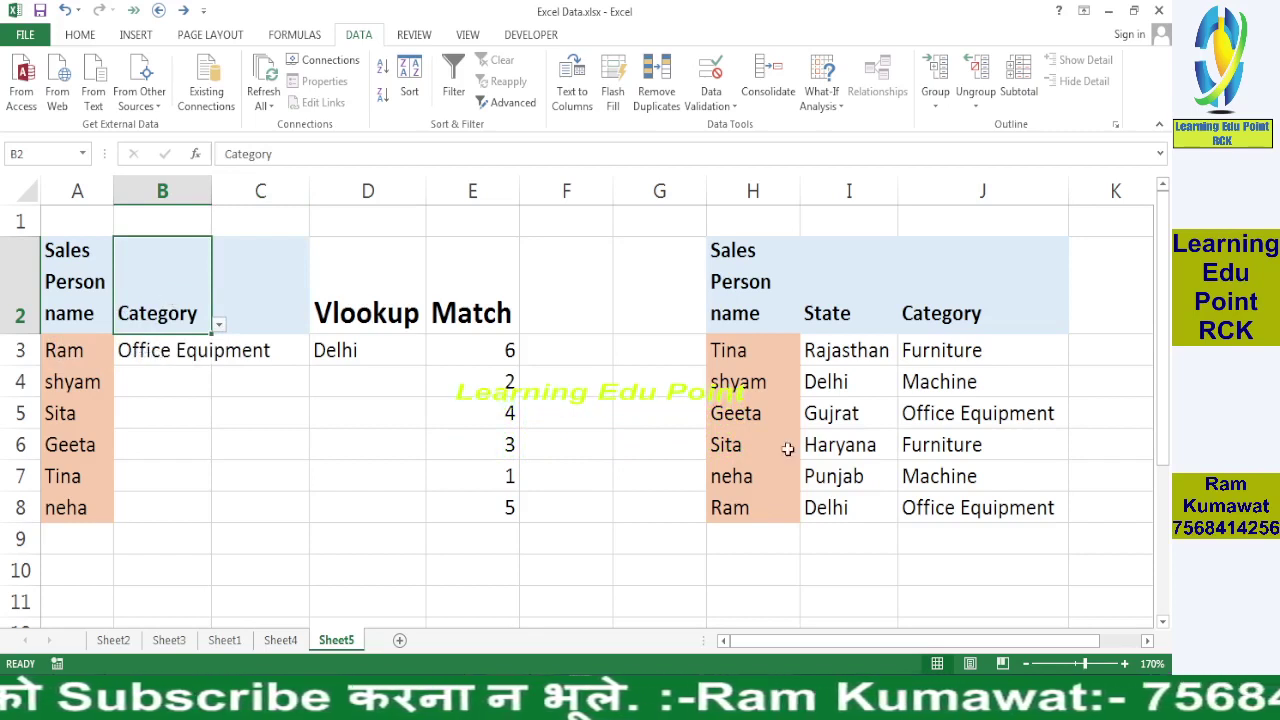
pyautogui.click(968, 507)
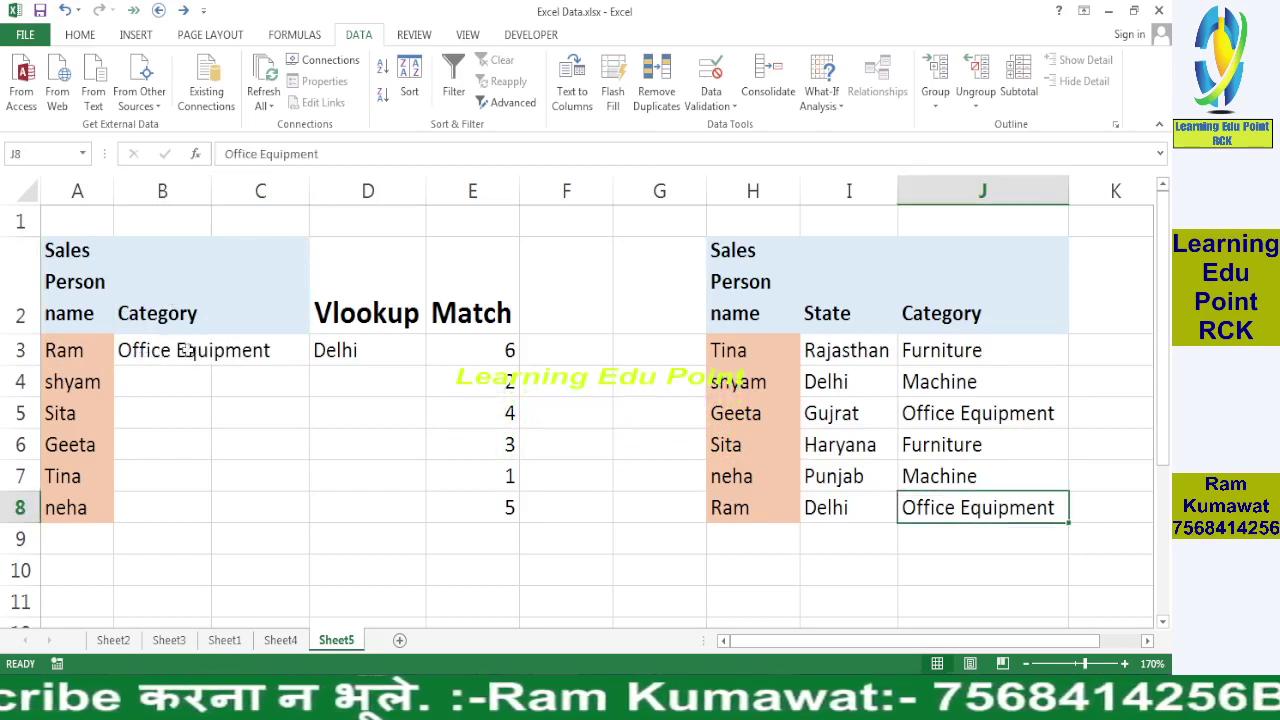
# Step: Switch B2 back to State and confirm B3 matches Delhi in I8
pyautogui.click(205, 320)
pyautogui.click(219, 326)
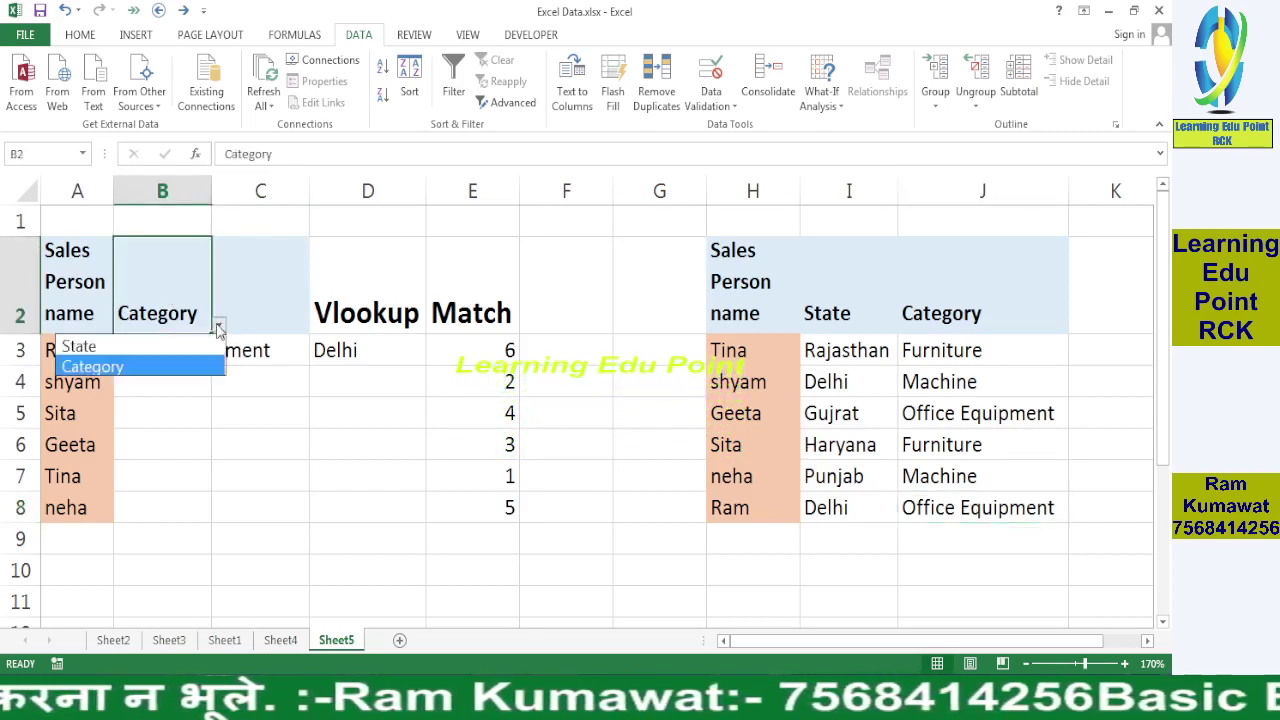
pyautogui.click(170, 347)
pyautogui.click(838, 507)
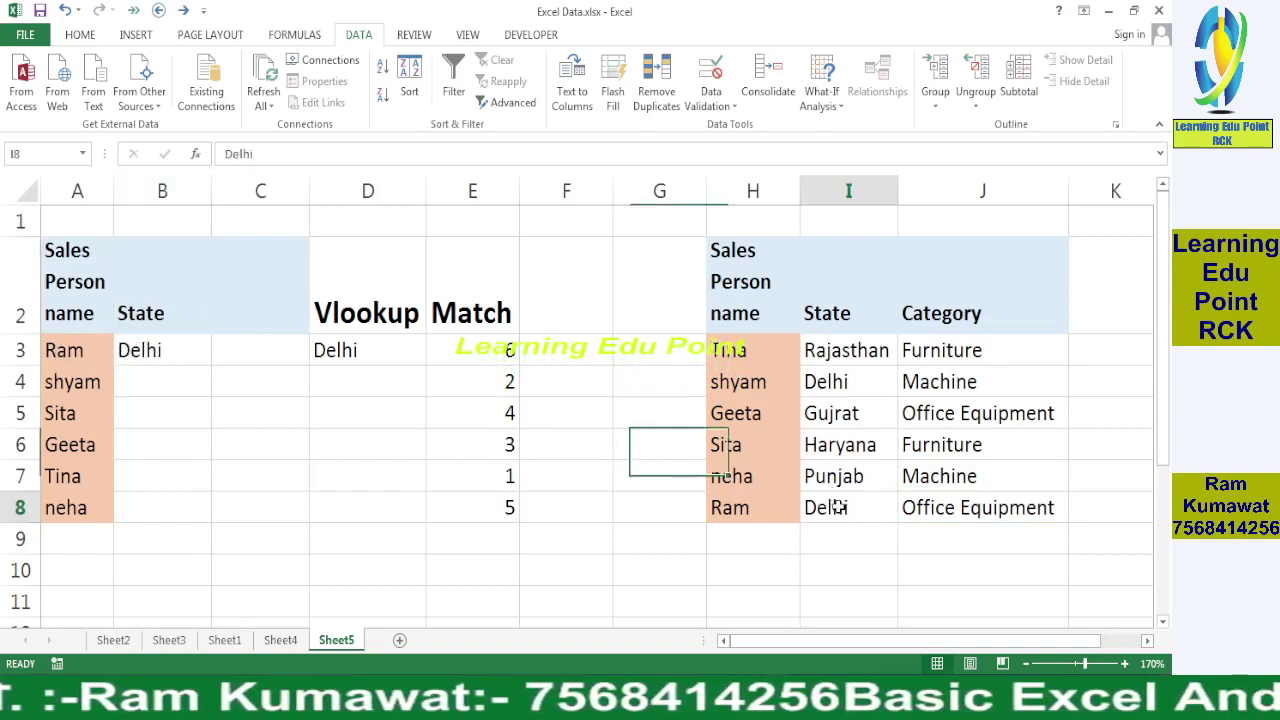
pyautogui.click(164, 352)
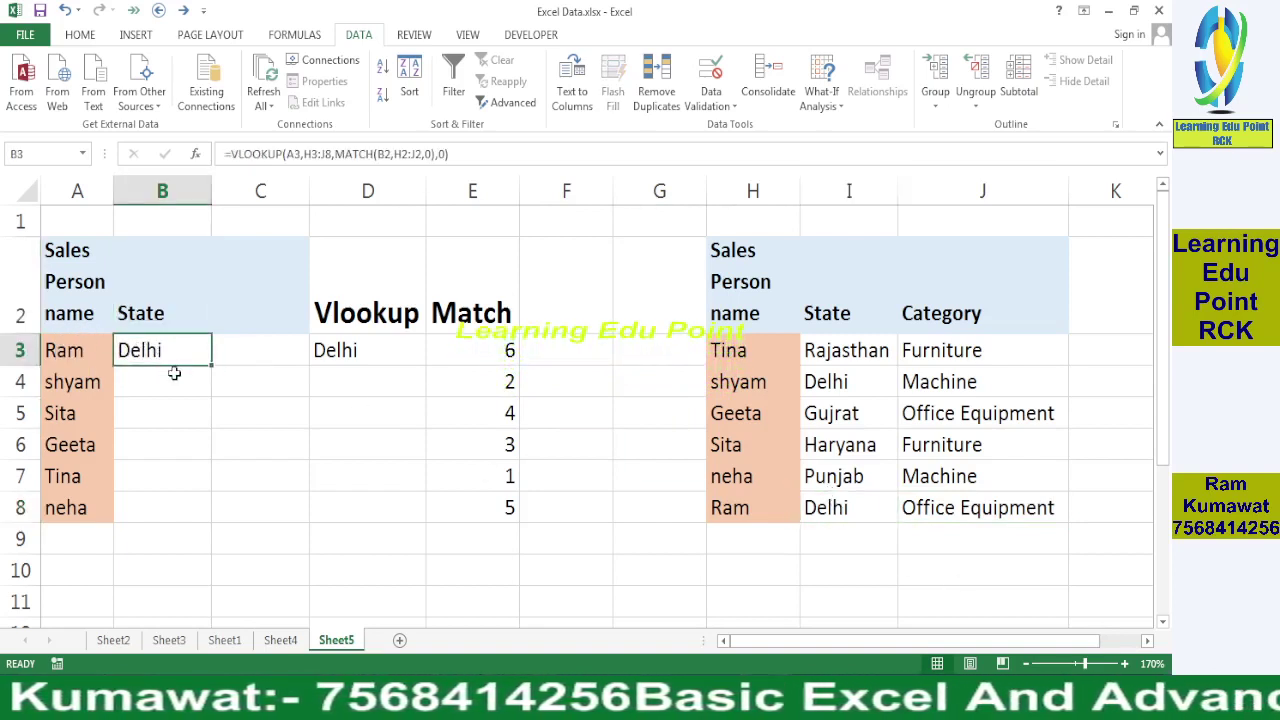
pyautogui.click(299, 155)
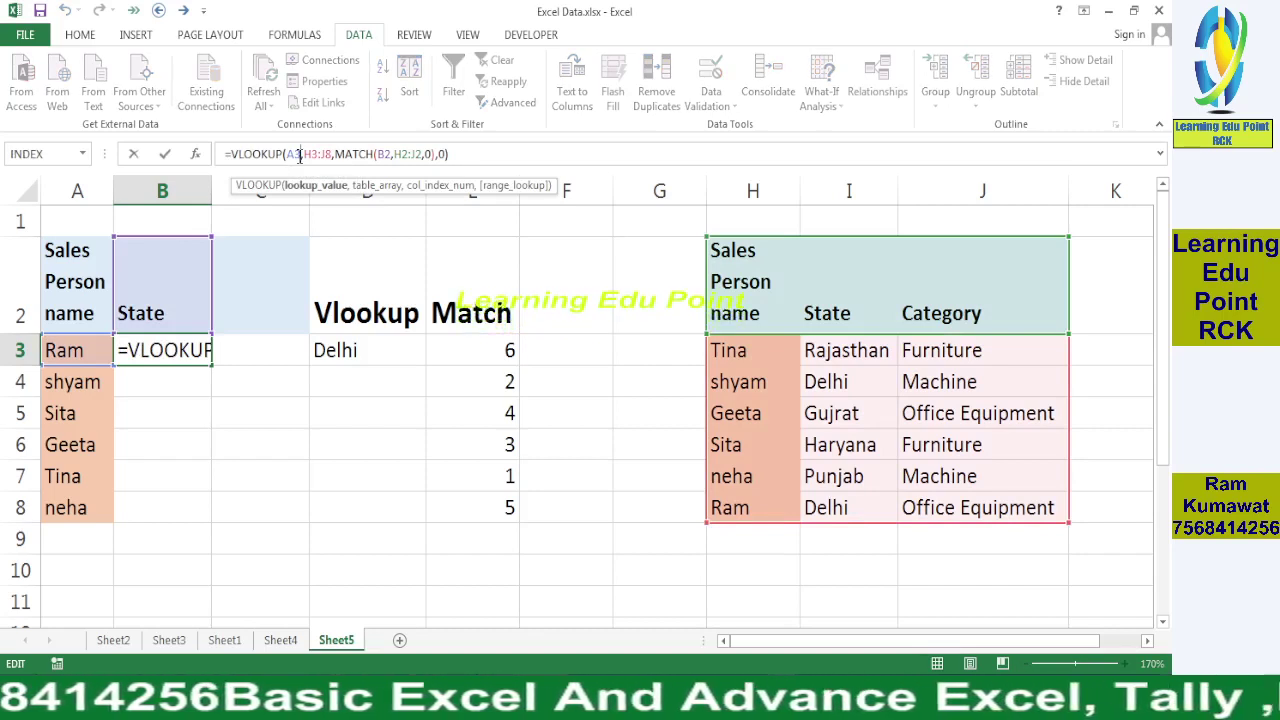
# Step: Make the lookup table reference in B3's formula absolute as $H$3:$J$8
pyautogui.click(297, 155)
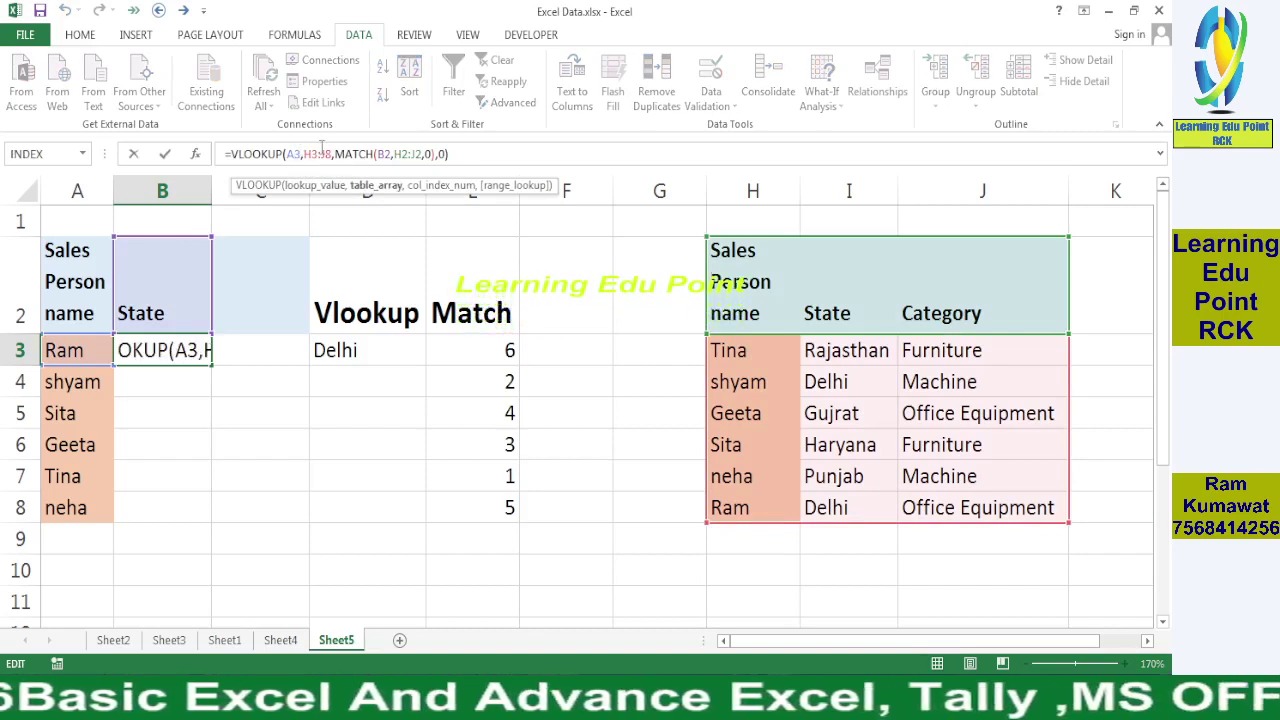
pyautogui.doubleClick(322, 154)
pyautogui.press('Right')
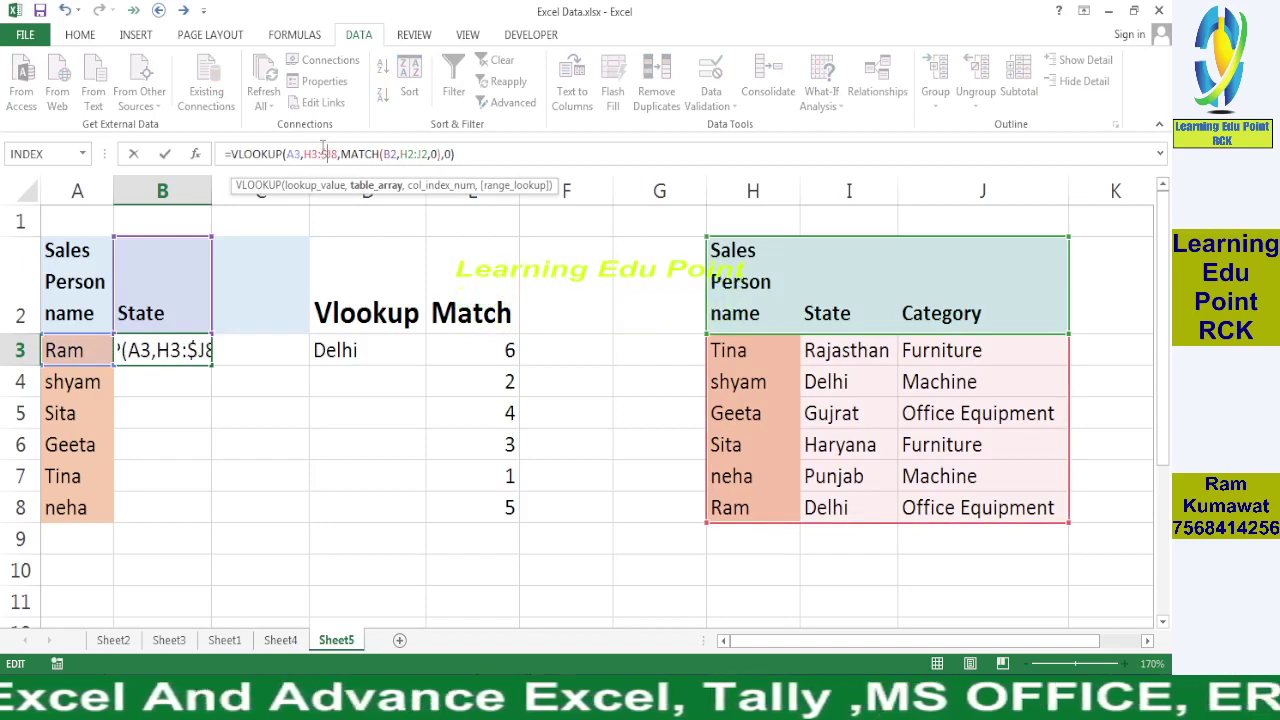
pyautogui.press('F4')
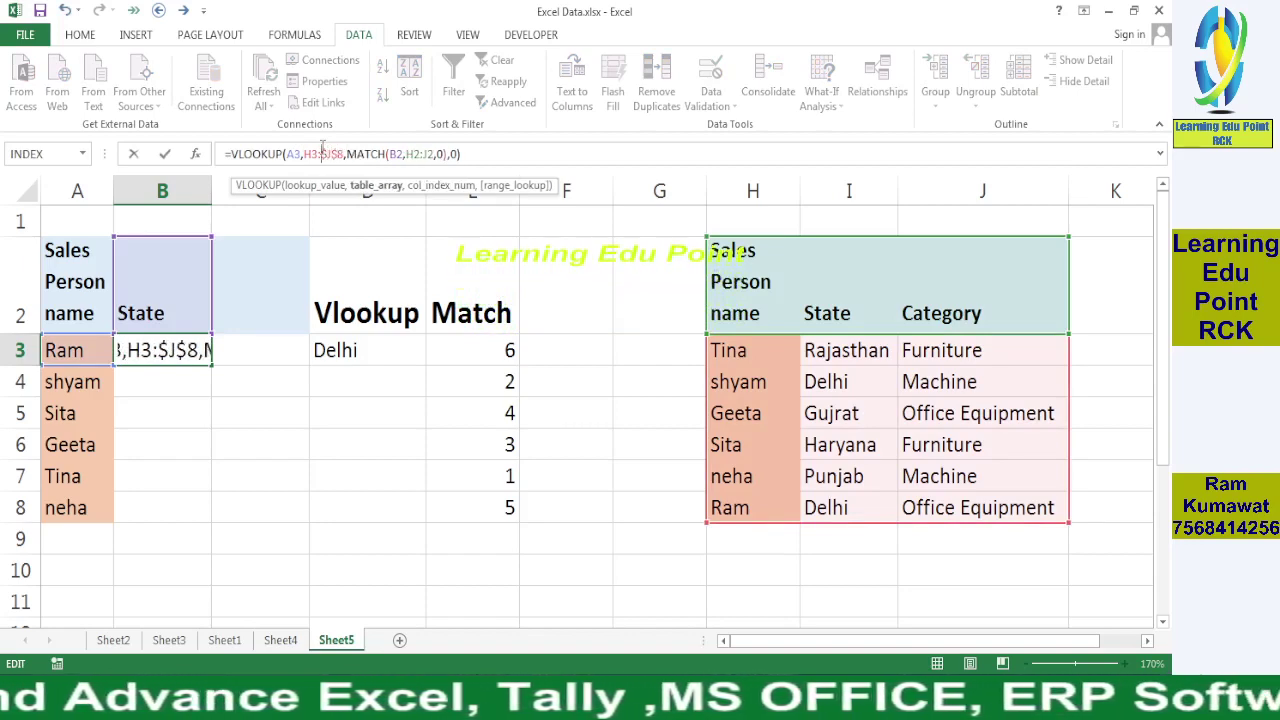
pyautogui.write('$')
pyautogui.press('Right')
pyautogui.write('$')
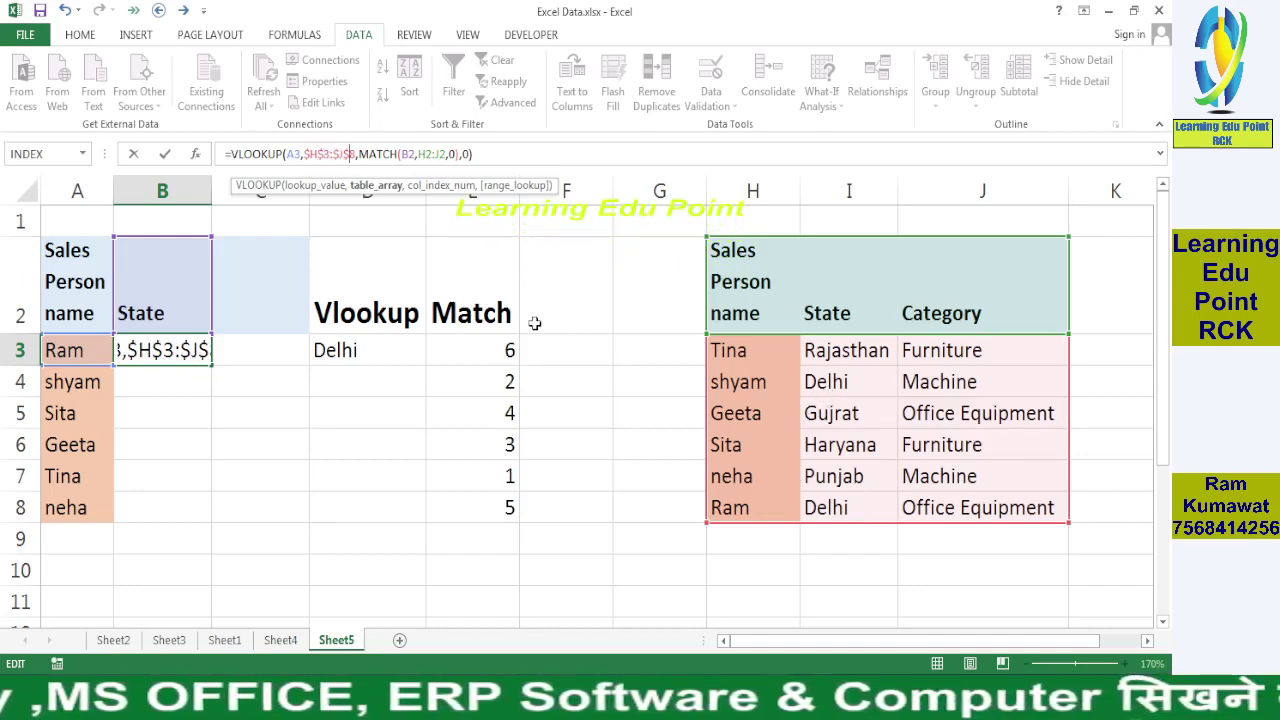
# Step: Make the MATCH references absolute as $B$2 and $H$2:$J$2, then commit the formula
pyautogui.press('Right')
pyautogui.press('Right')
pyautogui.press('Right')
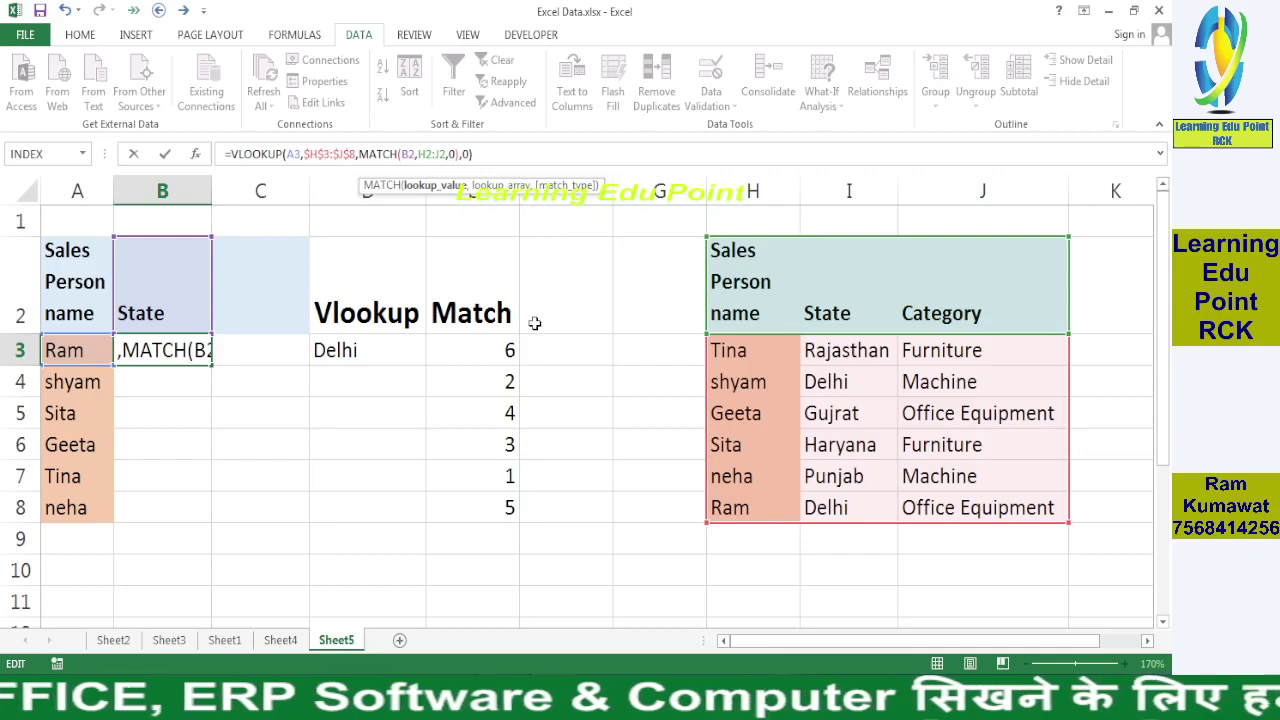
pyautogui.press('F4')
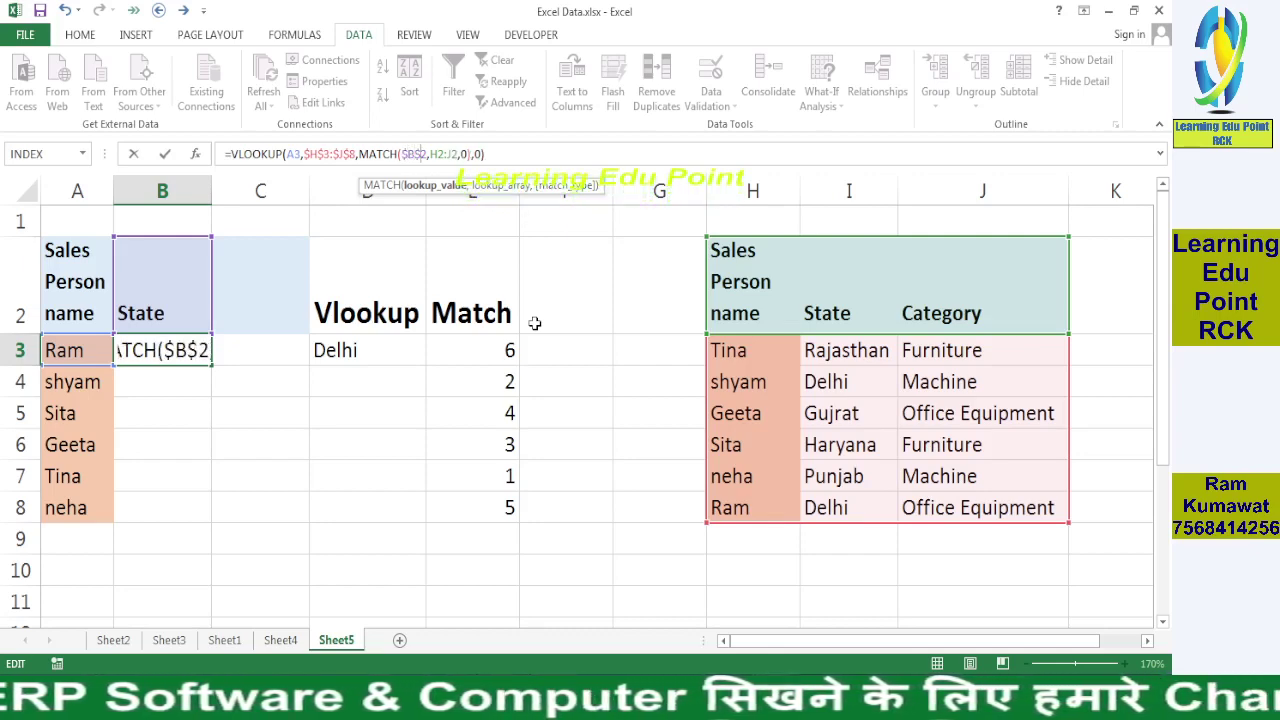
pyautogui.press('Right')
pyautogui.press('Right')
pyautogui.press('Right')
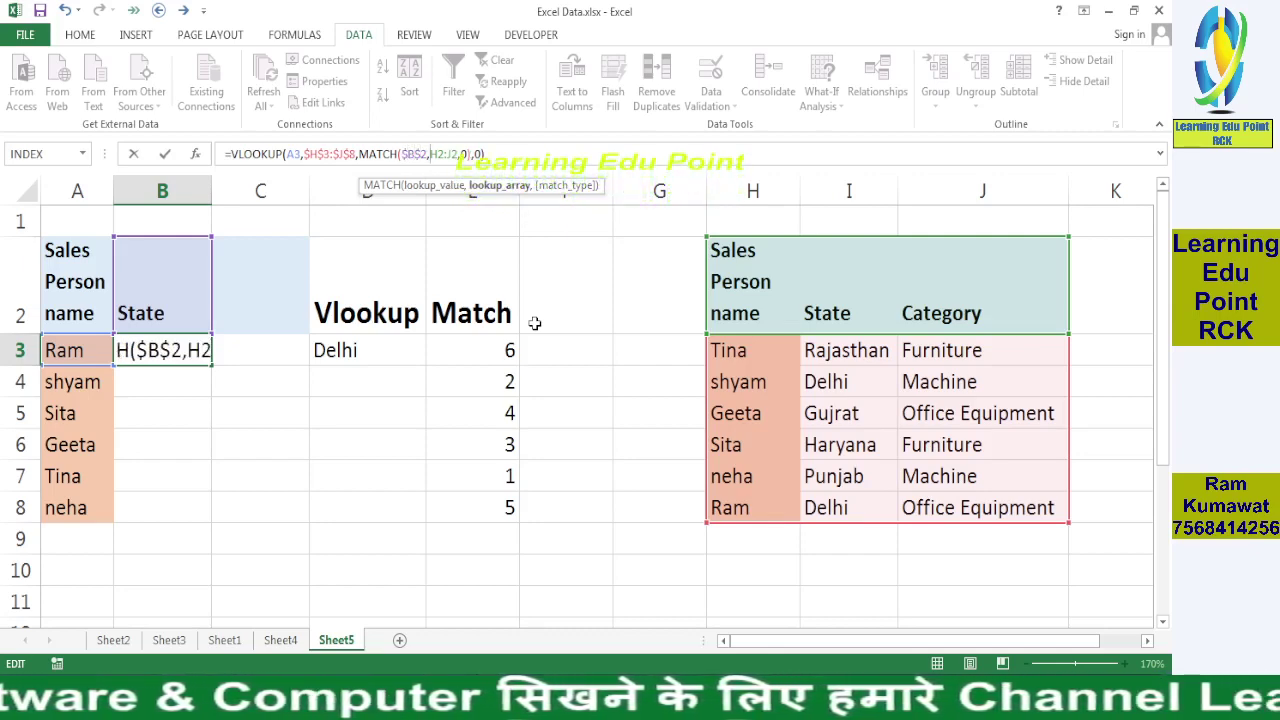
pyautogui.press('F4')
pyautogui.press('Right')
pyautogui.press('Right')
pyautogui.press('Right')
pyautogui.press('Right')
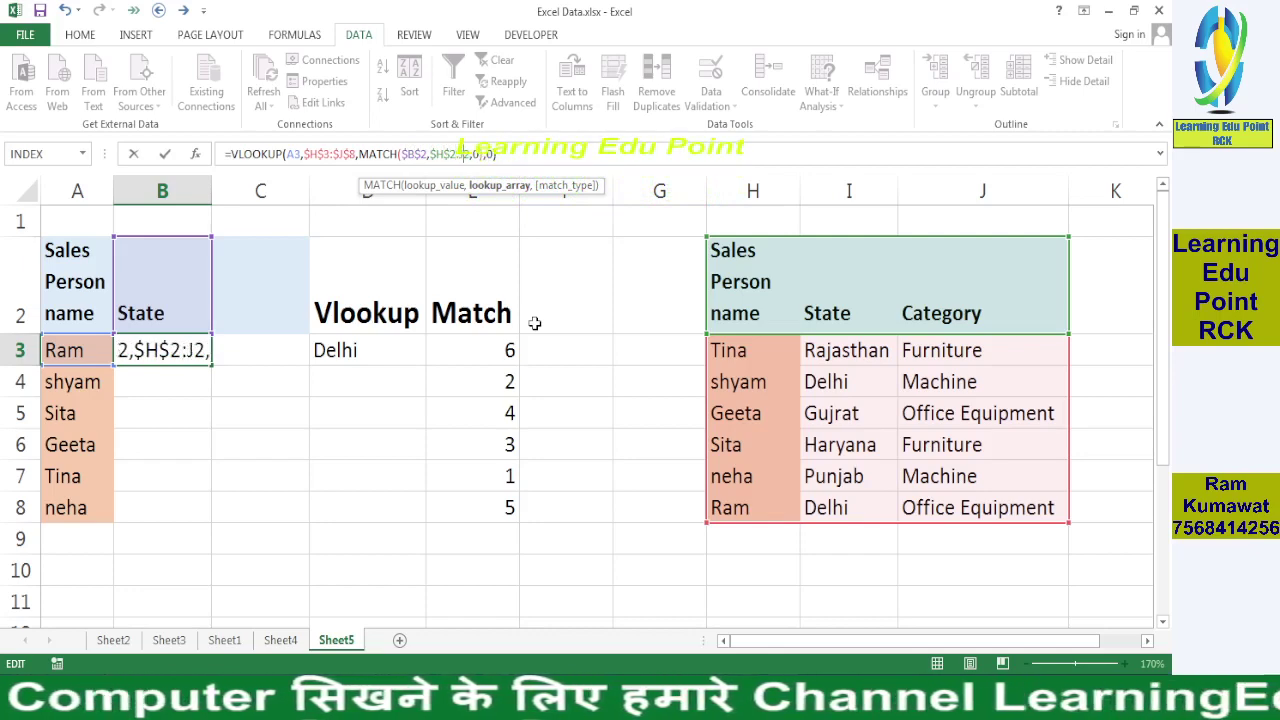
pyautogui.press('F4')
pyautogui.press('Right')
pyautogui.press('Right')
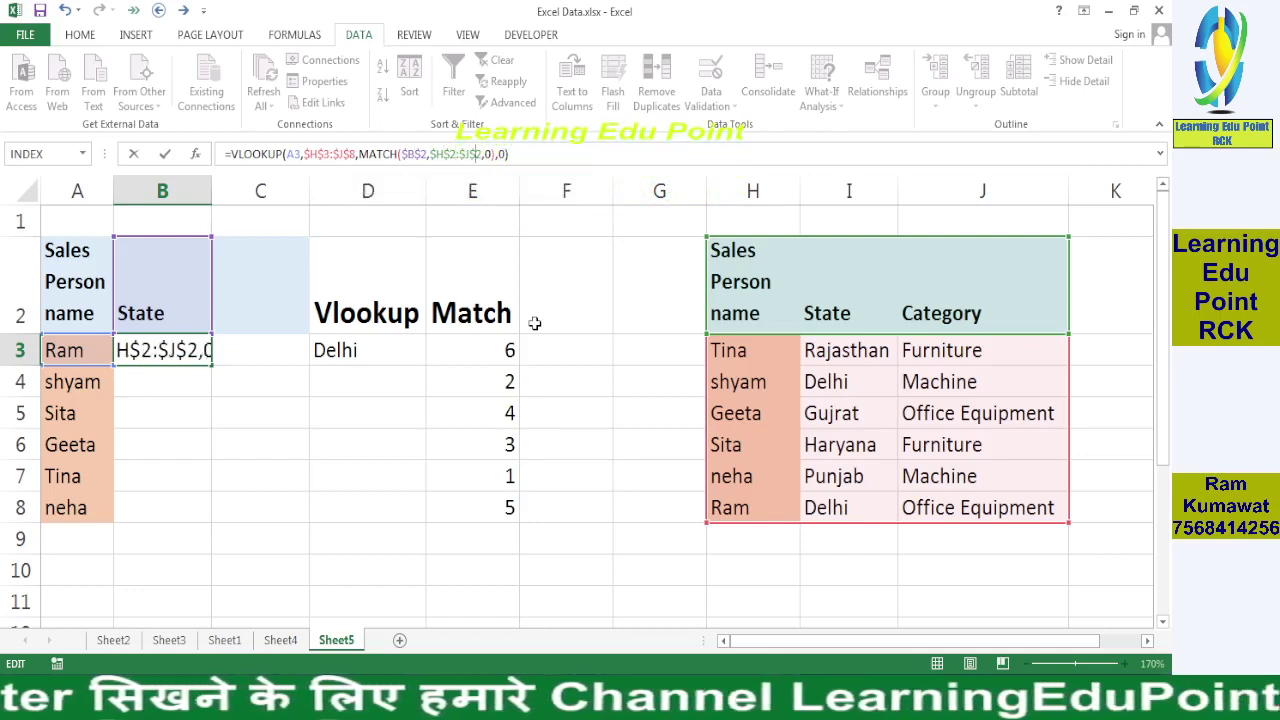
pyautogui.press('Return')
pyautogui.press('Up')
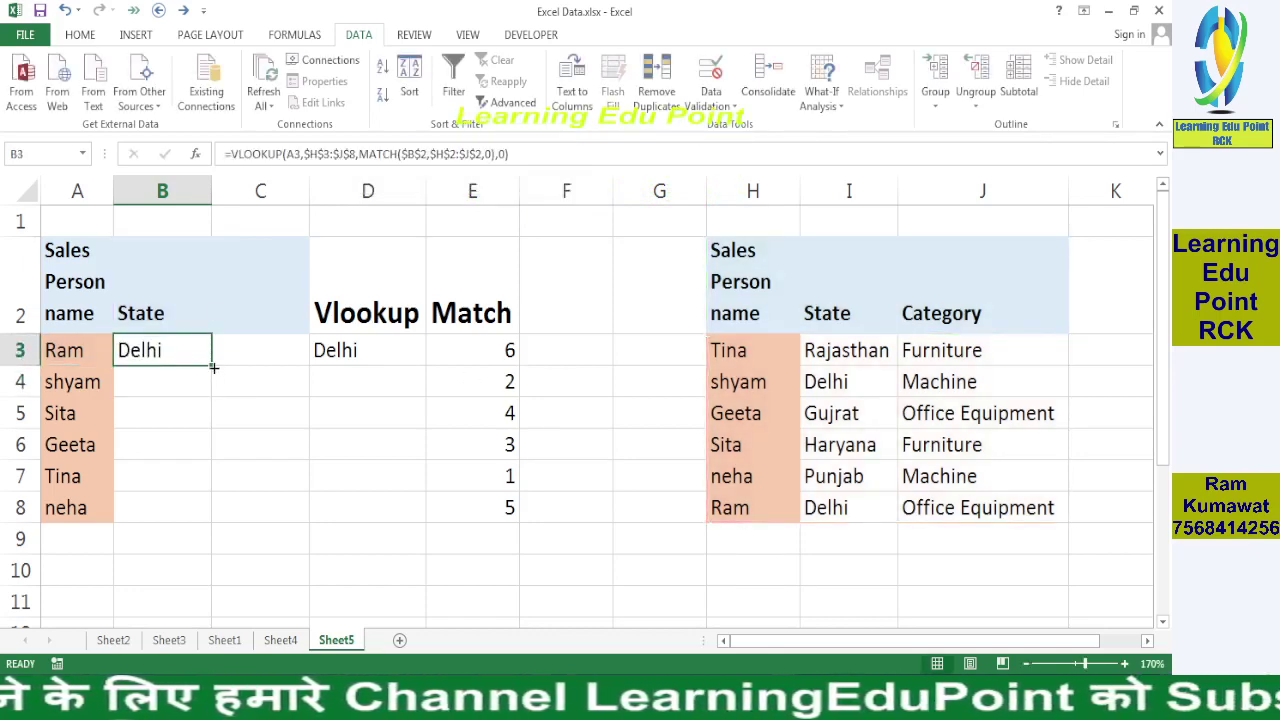
# Step: Fill the B3 formula down to B8 and check row 5 against Haryana and Furniture in the table
pyautogui.moveTo(213, 368); pyautogui.dragTo(192, 508)
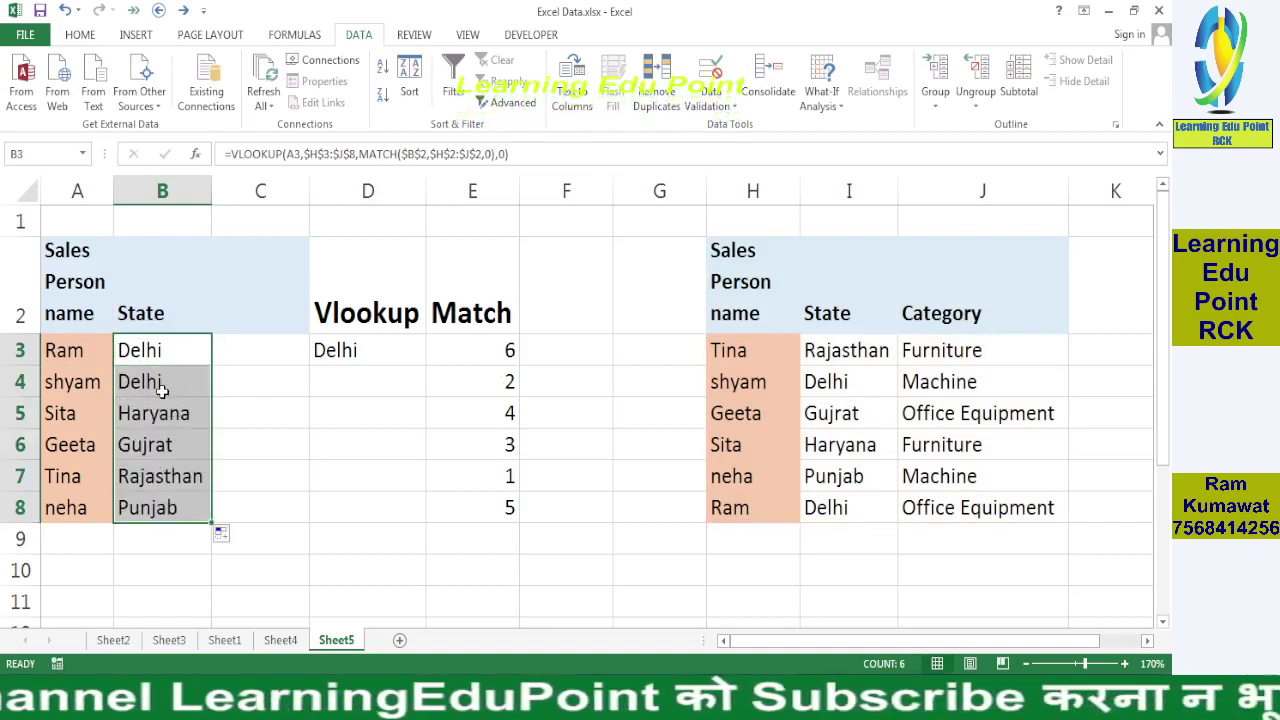
pyautogui.click(88, 410)
pyautogui.click(143, 421)
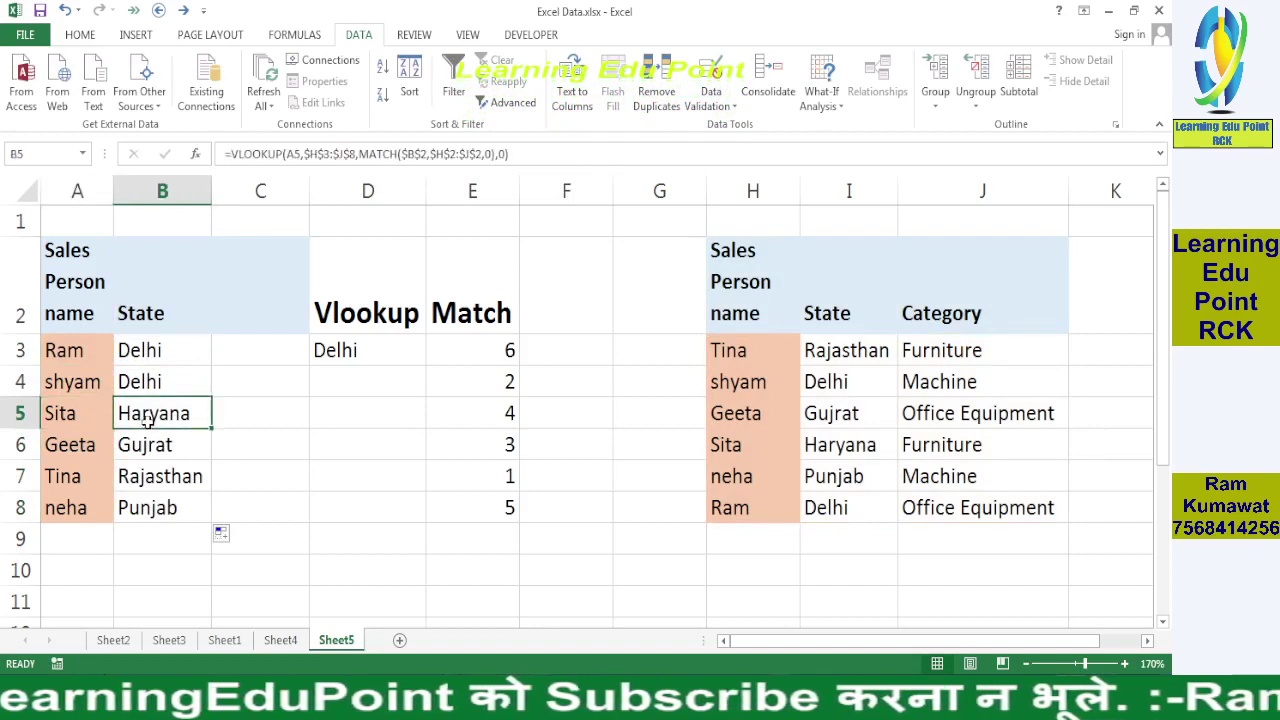
pyautogui.click(748, 463)
pyautogui.click(740, 444)
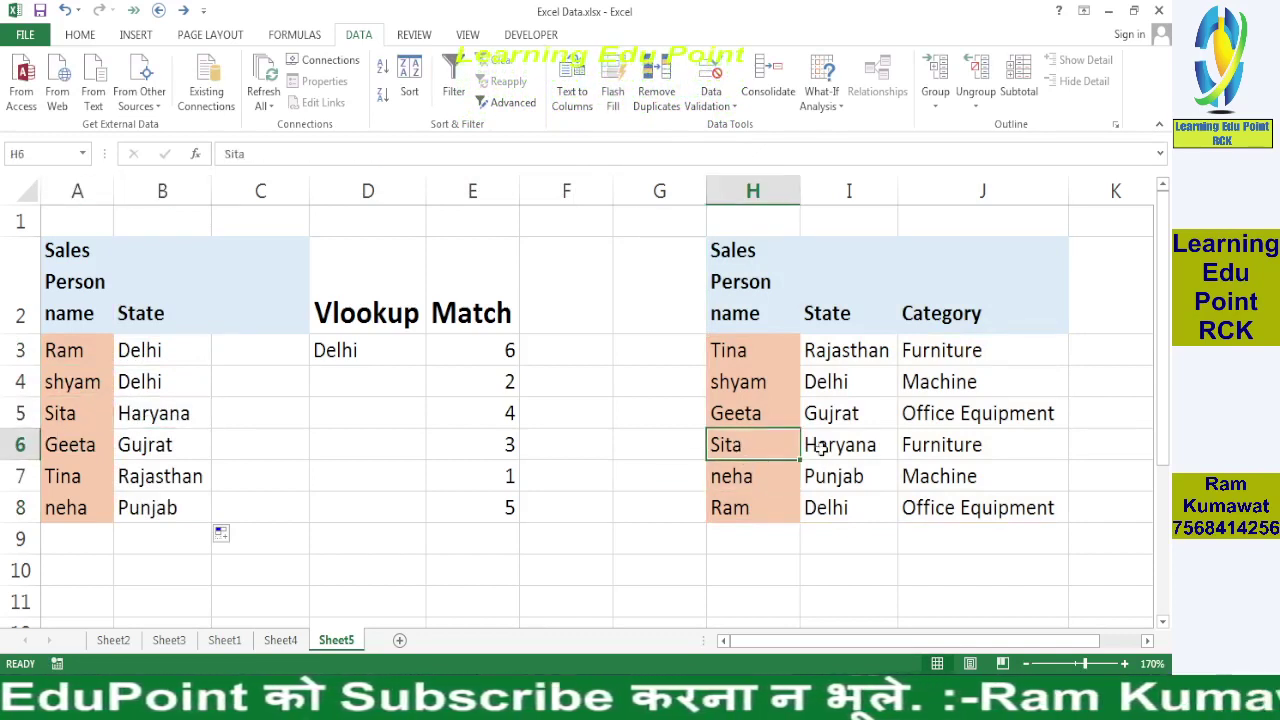
pyautogui.click(830, 450)
pyautogui.click(950, 443)
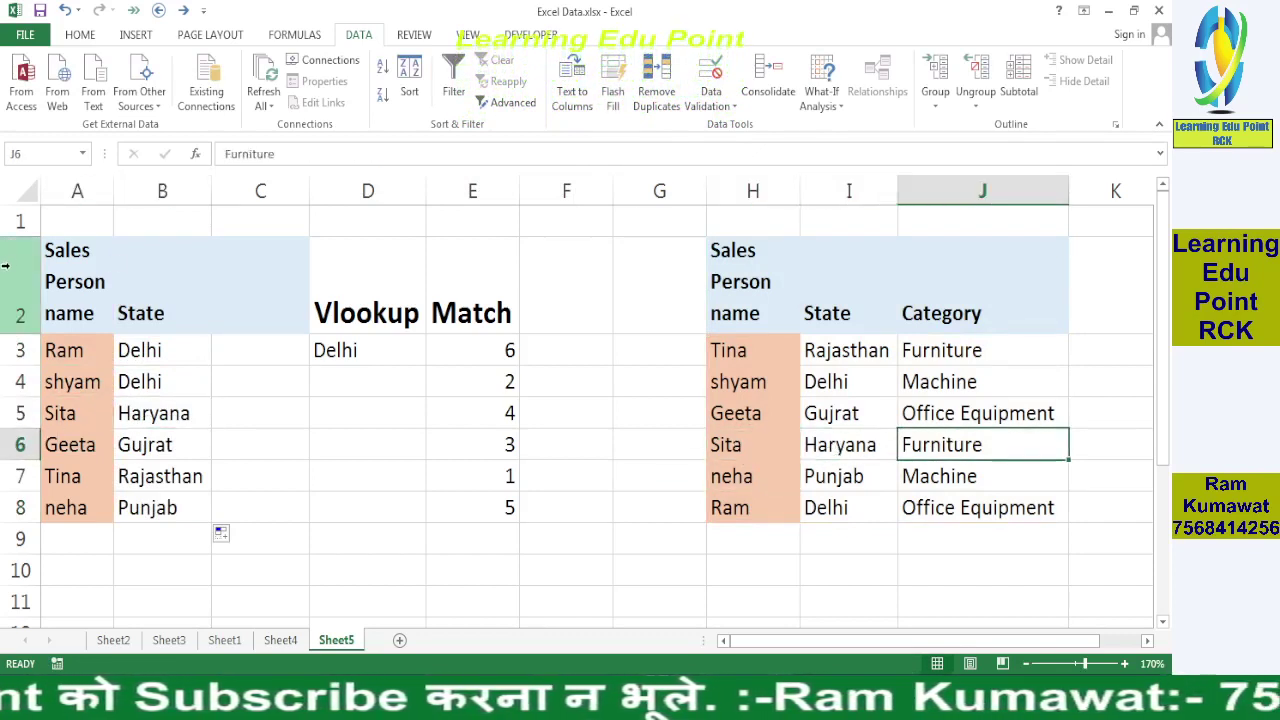
# Step: Set B2 to Category and confirm B5 now shows Furniture, matching J6
pyautogui.click(205, 325)
pyautogui.click(218, 325)
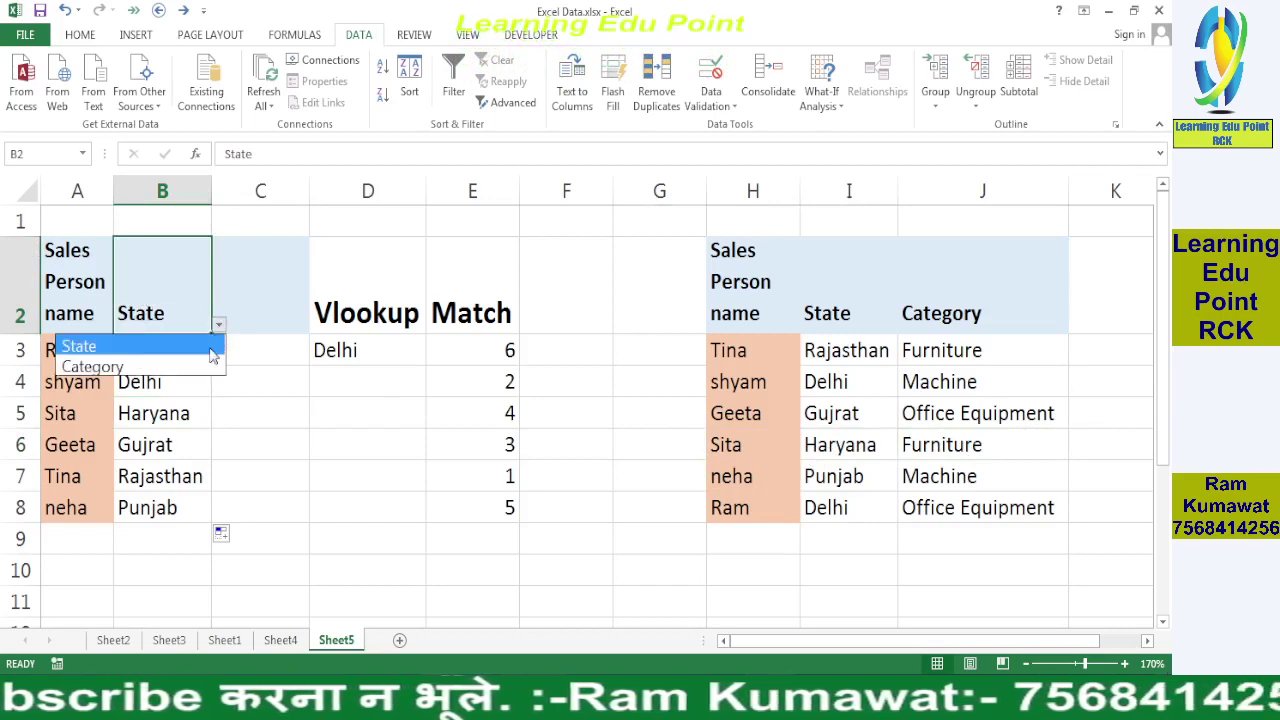
pyautogui.click(168, 366)
pyautogui.click(157, 414)
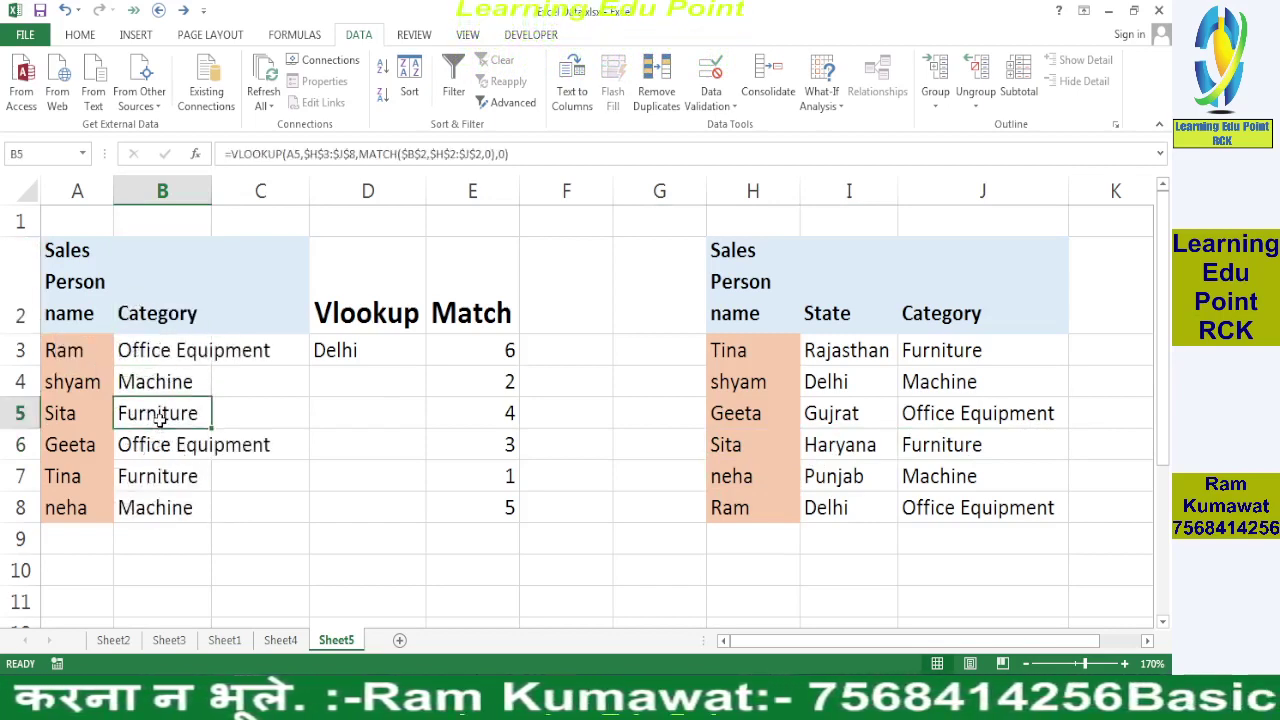
pyautogui.click(947, 445)
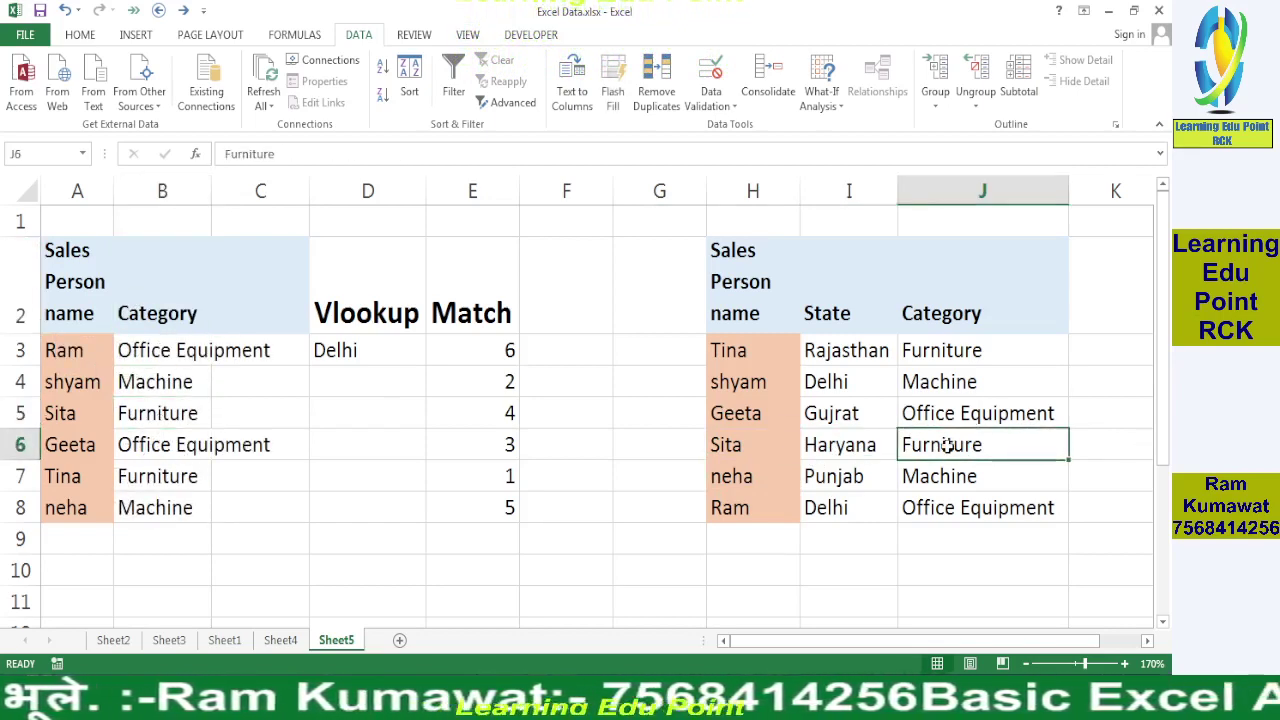